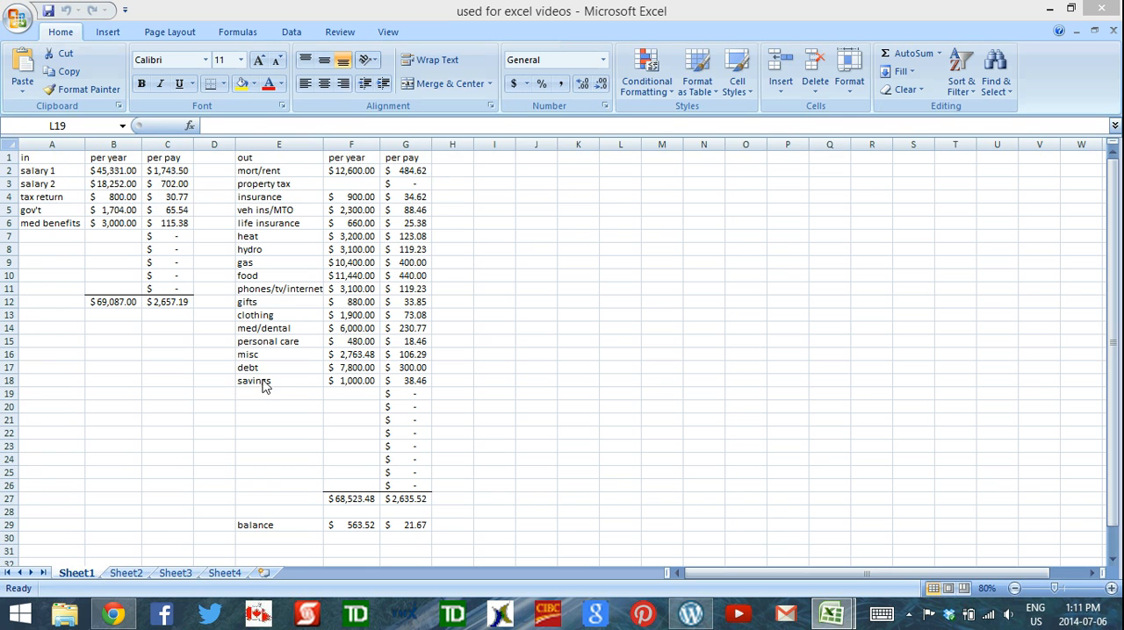
Examine the expense categories from mort/rent to life insurance on Sheet2
{"action": "left_click", "coordinate": [130, 574]}
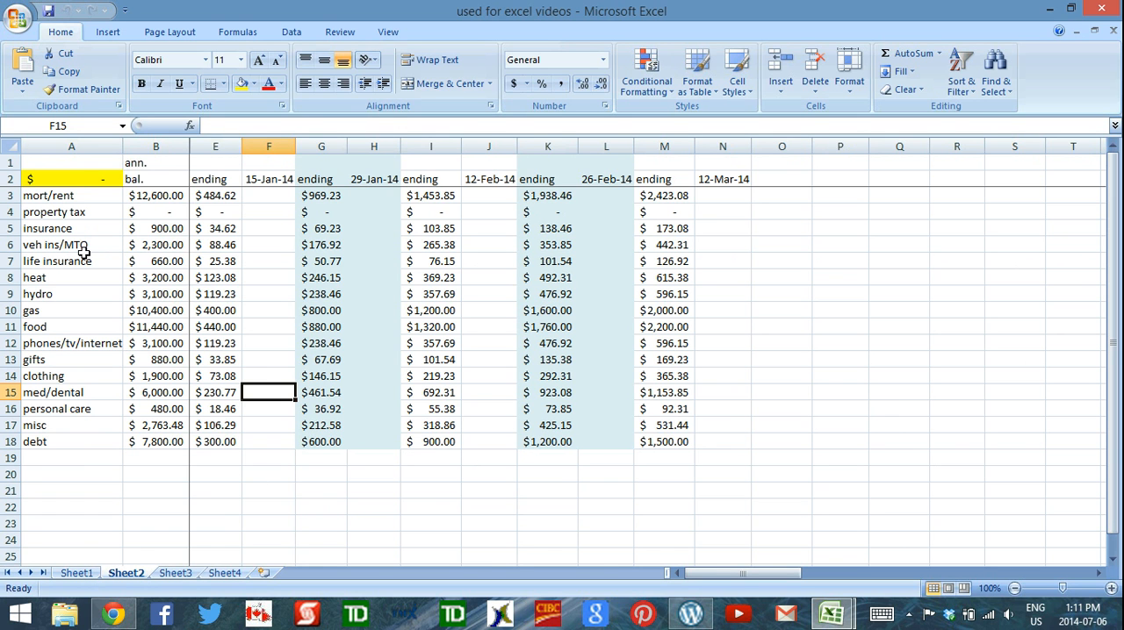
{"action": "left_click", "coordinate": [84, 196]}
{"action": "left_click", "coordinate": [81, 215]}
{"action": "left_click", "coordinate": [81, 228]}
{"action": "left_click", "coordinate": [84, 245]}
{"action": "left_click", "coordinate": [87, 259]}
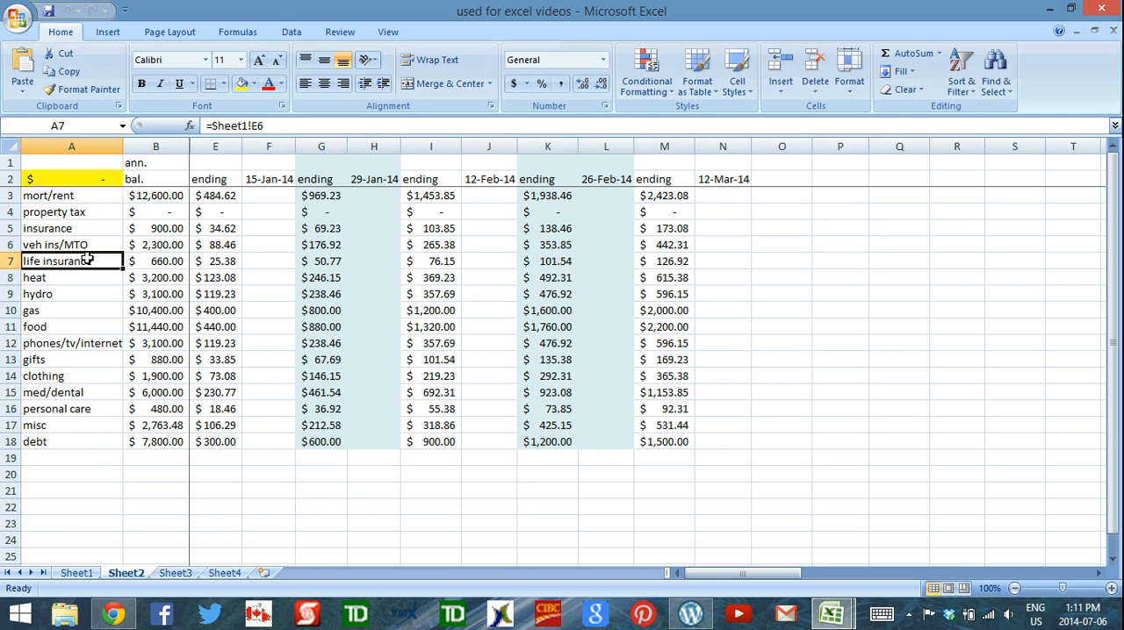
Review the expense categories in column E of Sheet1, from mort/rent down to debt
{"action": "left_click", "coordinate": [80, 575]}
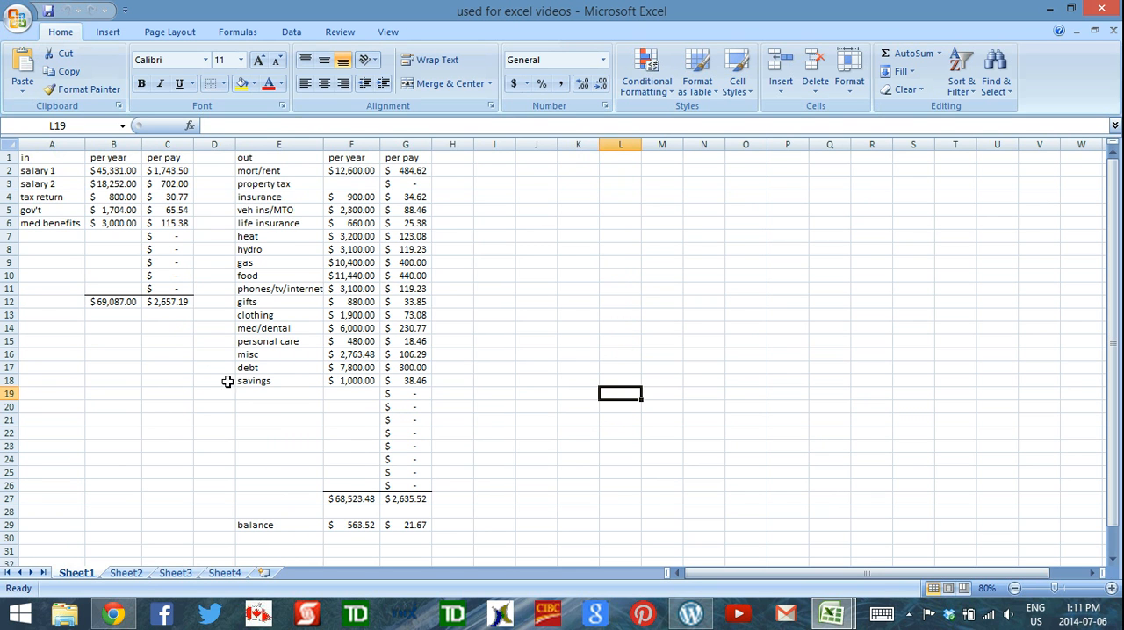
{"action": "left_click", "coordinate": [289, 172]}
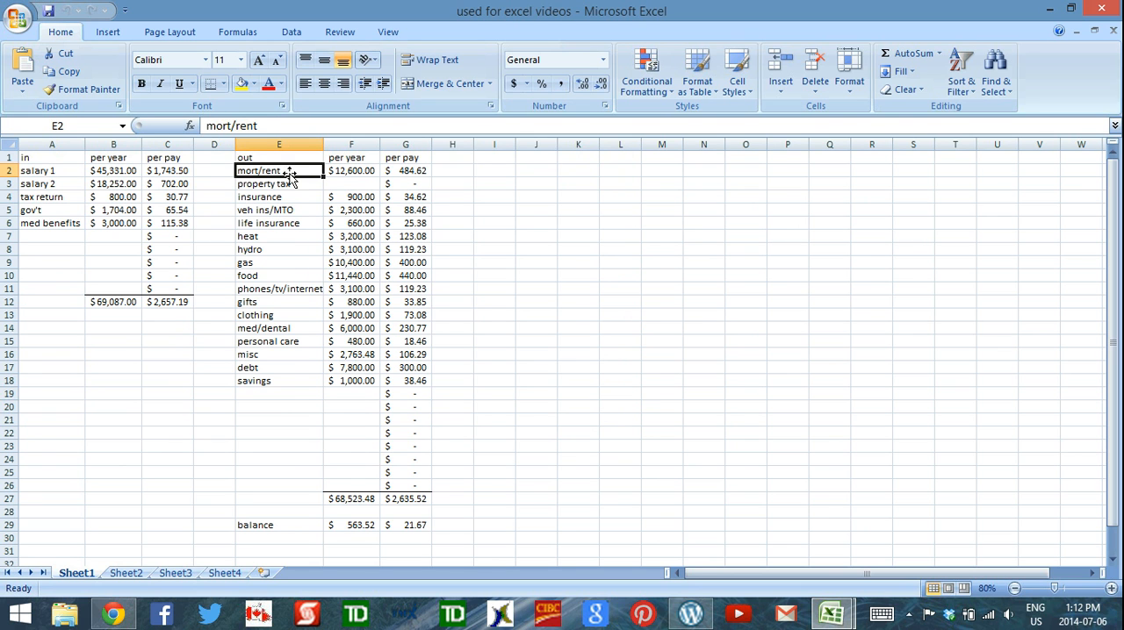
{"action": "left_click", "coordinate": [288, 184]}
{"action": "left_click", "coordinate": [289, 197]}
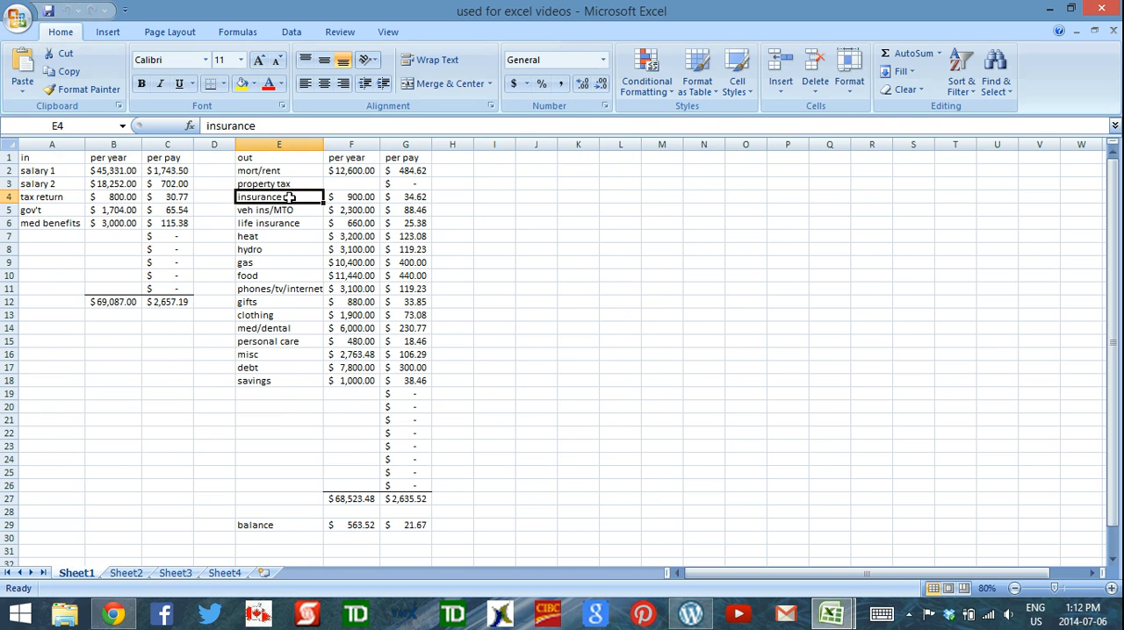
{"action": "left_click", "coordinate": [293, 211]}
{"action": "left_click", "coordinate": [295, 223]}
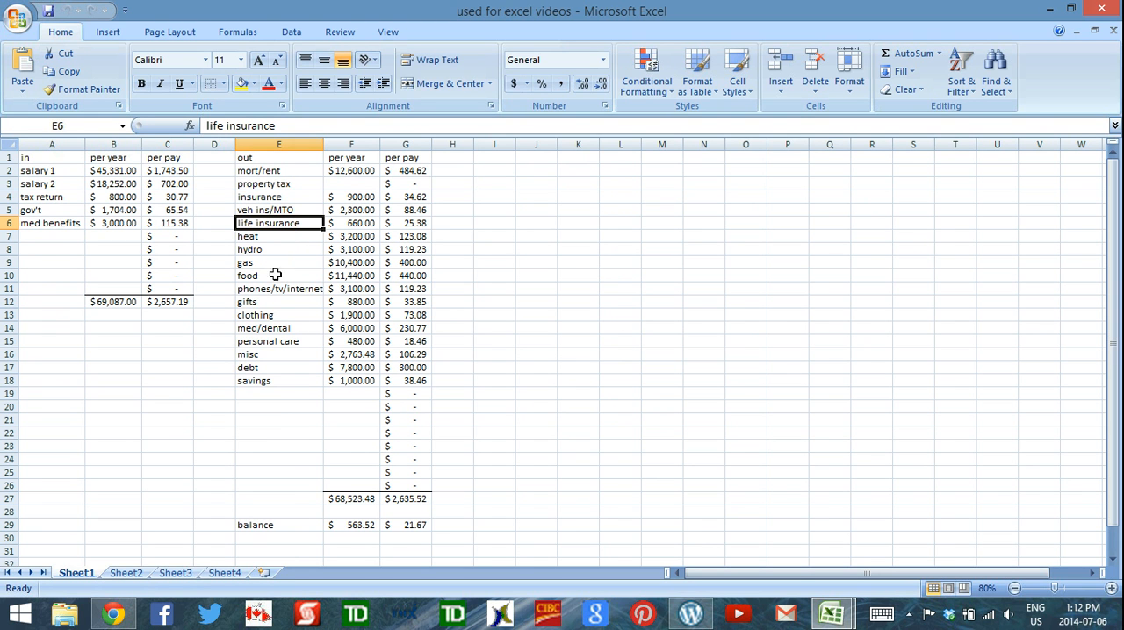
{"action": "left_click_drag", "start_coordinate": [283, 276], "coordinate": [289, 366]}
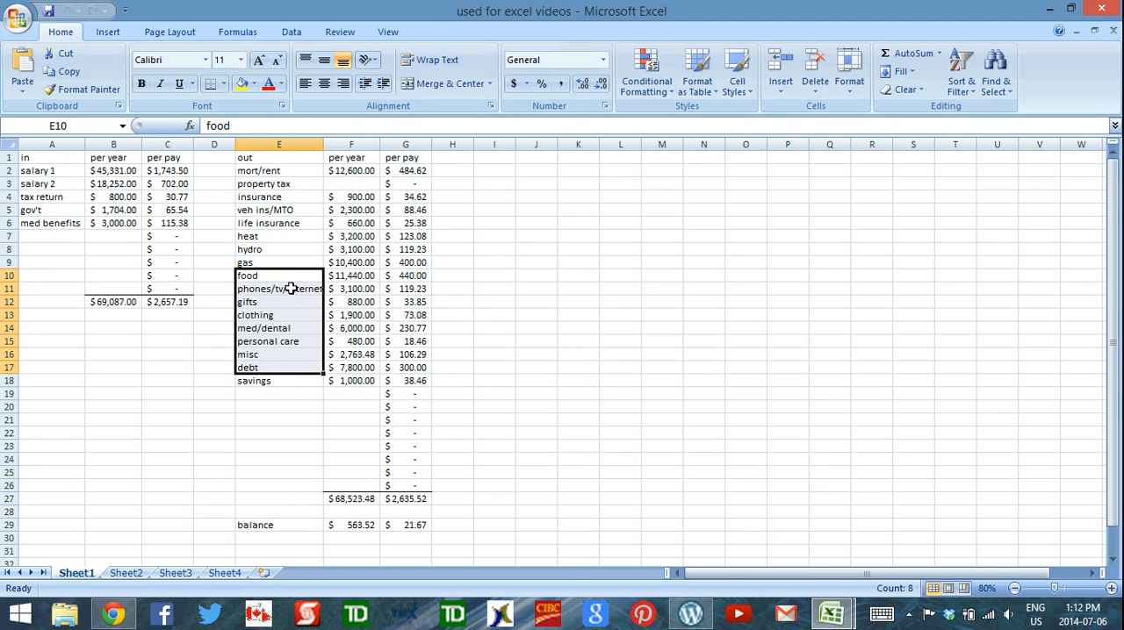
{"action": "key", "text": "Up"}
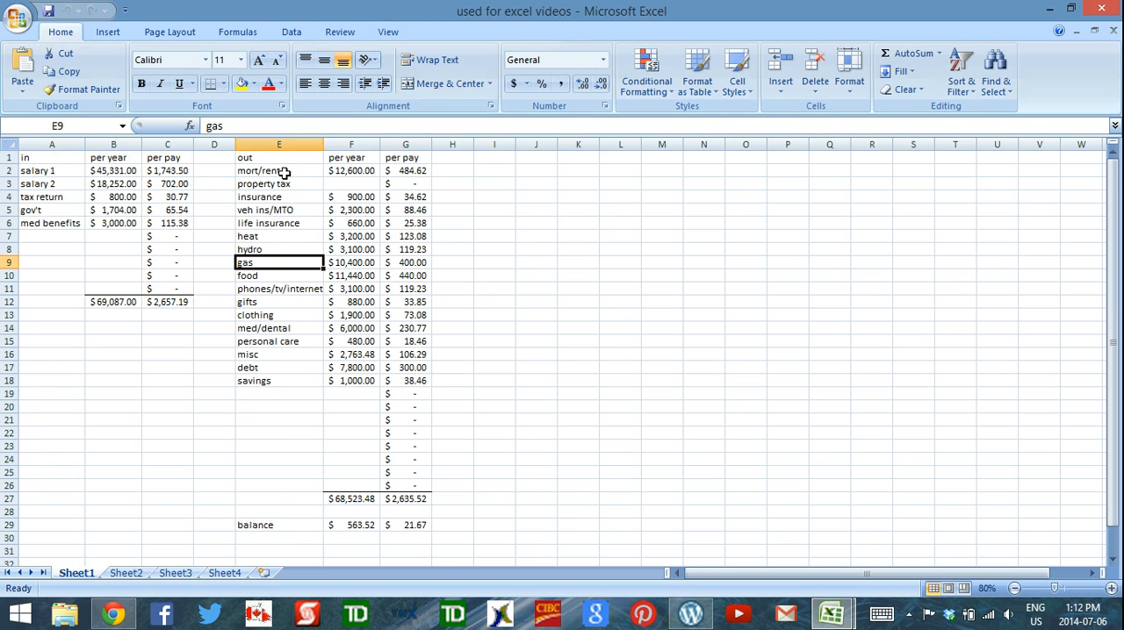
{"action": "left_click_drag", "start_coordinate": [291, 173], "coordinate": [290, 238]}
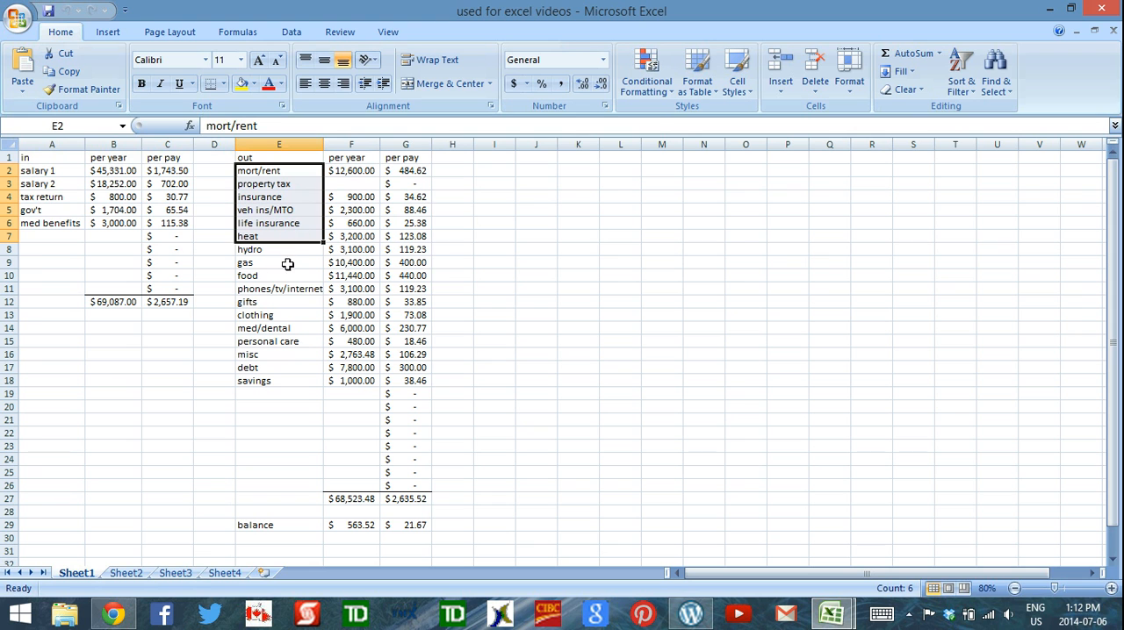
{"action": "left_click", "coordinate": [307, 327]}
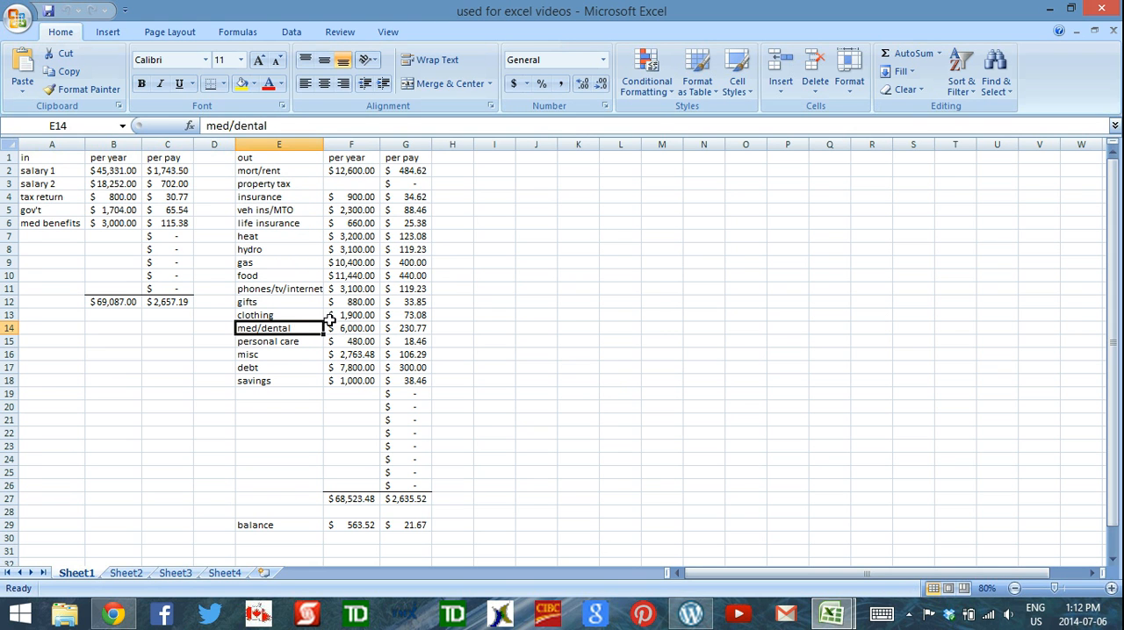
Move the hydro entry with its per-year and per-pay amounts directly above life insurance, using cut and insert cut cells
{"action": "left_click", "coordinate": [279, 250]}
{"action": "left_click_drag", "start_coordinate": [316, 249], "coordinate": [402, 251]}
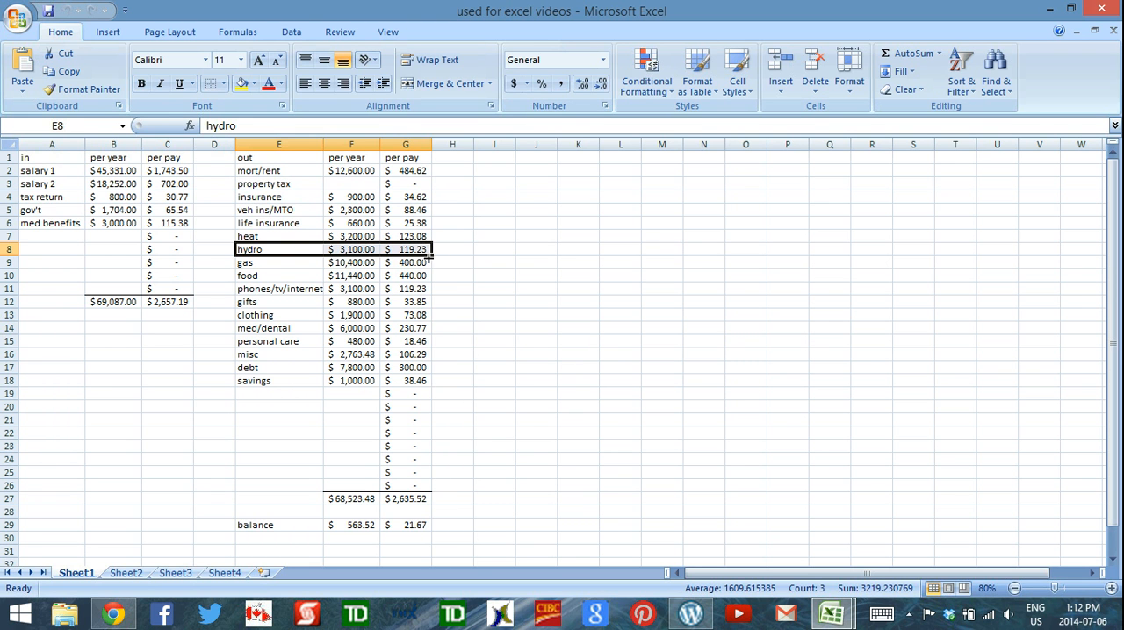
{"action": "right_click", "coordinate": [301, 249]}
{"action": "left_click", "coordinate": [219, 263]}
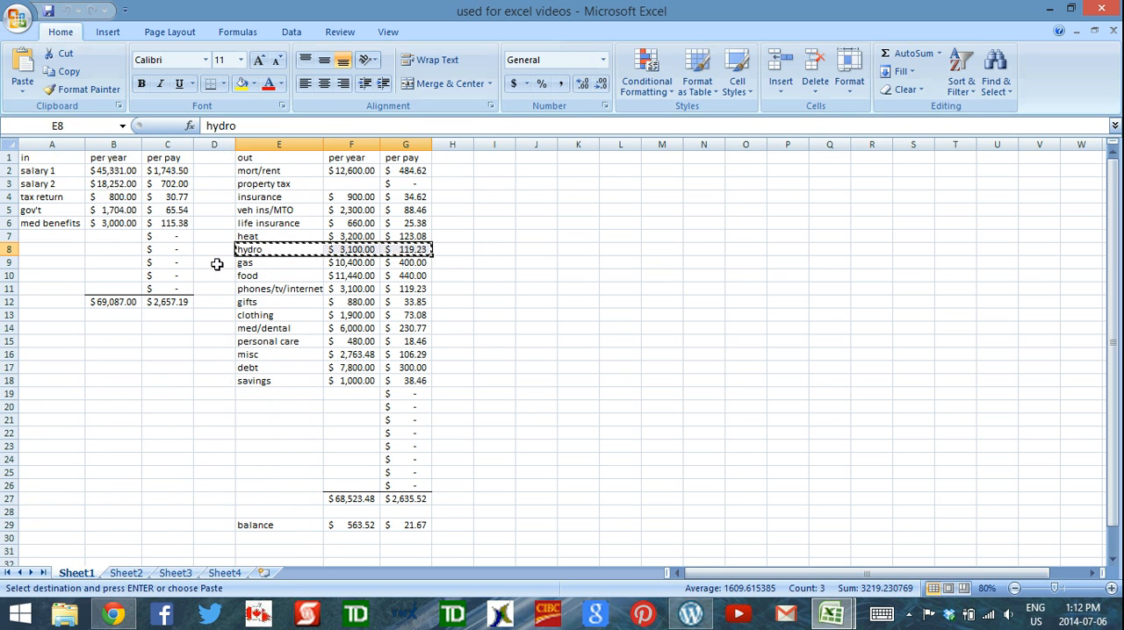
{"action": "right_click", "coordinate": [264, 223]}
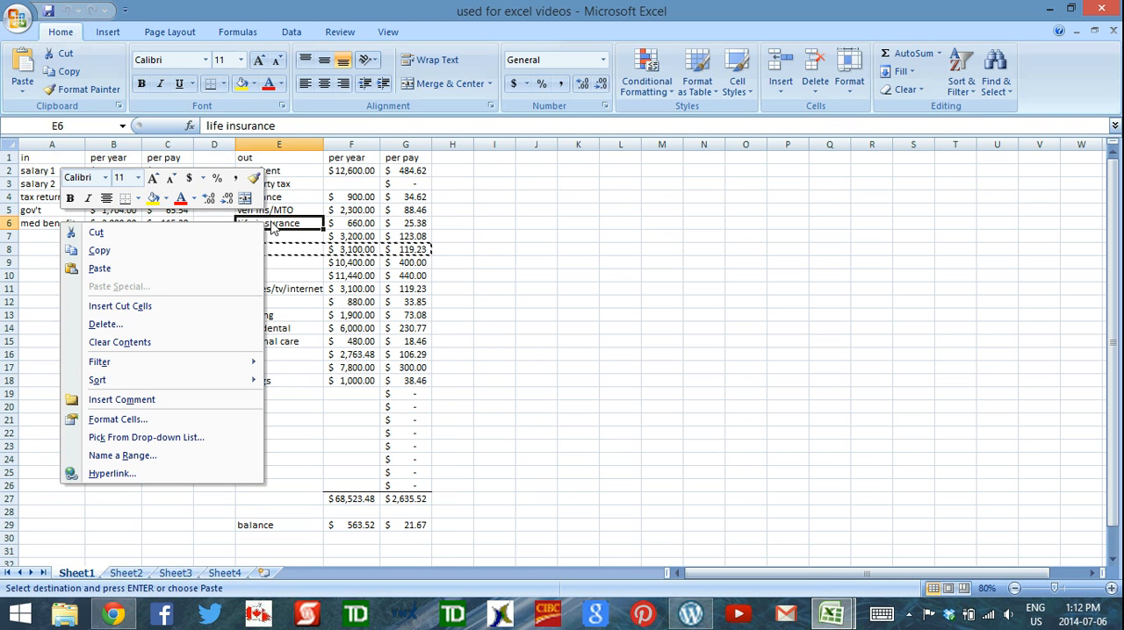
{"action": "left_click", "coordinate": [173, 306]}
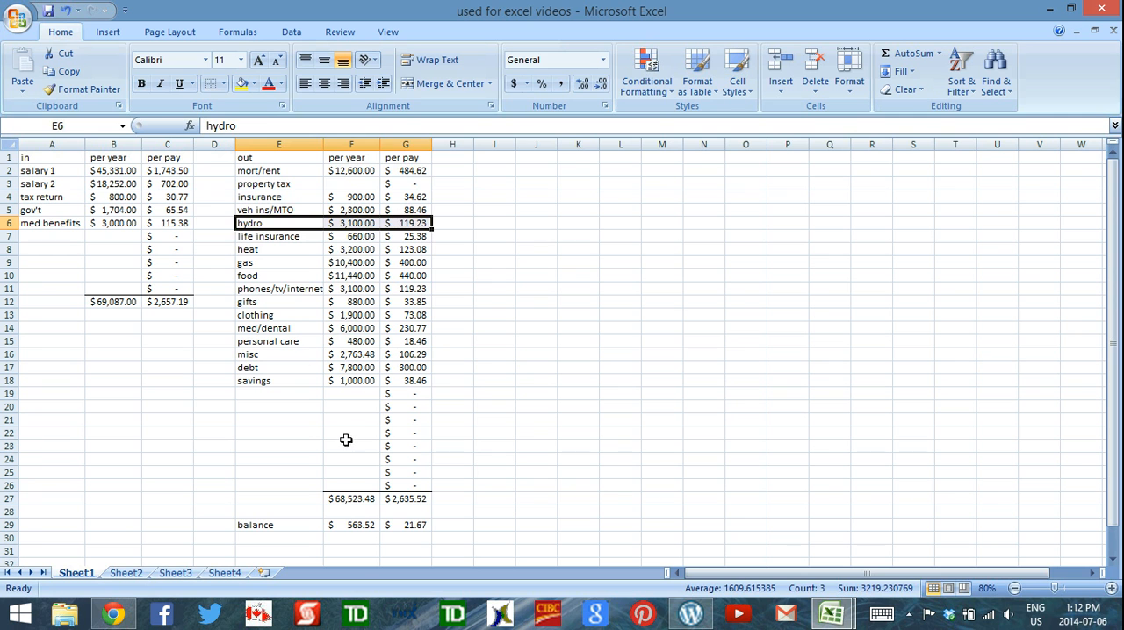
Inspect the formula of the per-year expense total in F27 and leave it unedited
{"action": "left_click", "coordinate": [356, 499]}
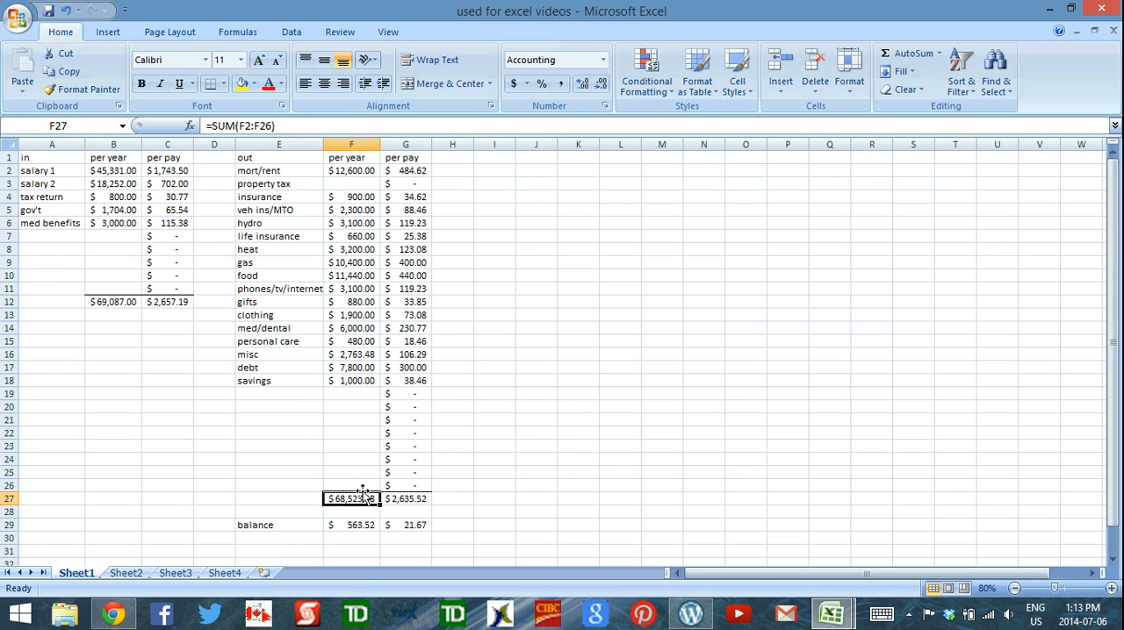
{"action": "left_click", "coordinate": [323, 125]}
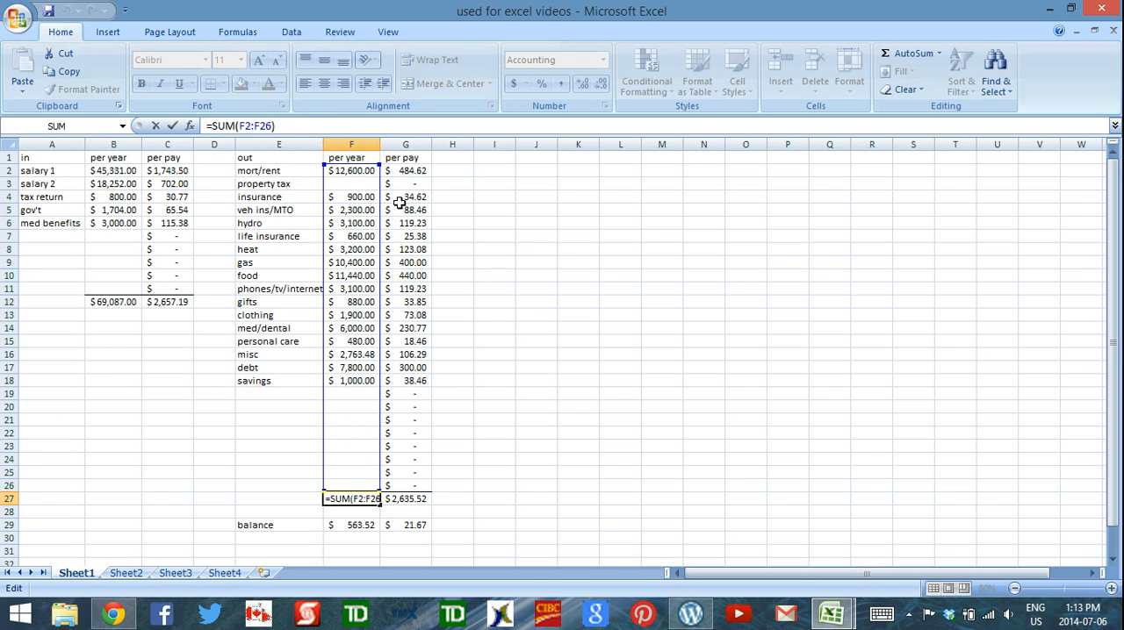
{"action": "key", "text": "Escape"}
{"action": "key", "text": "Return"}
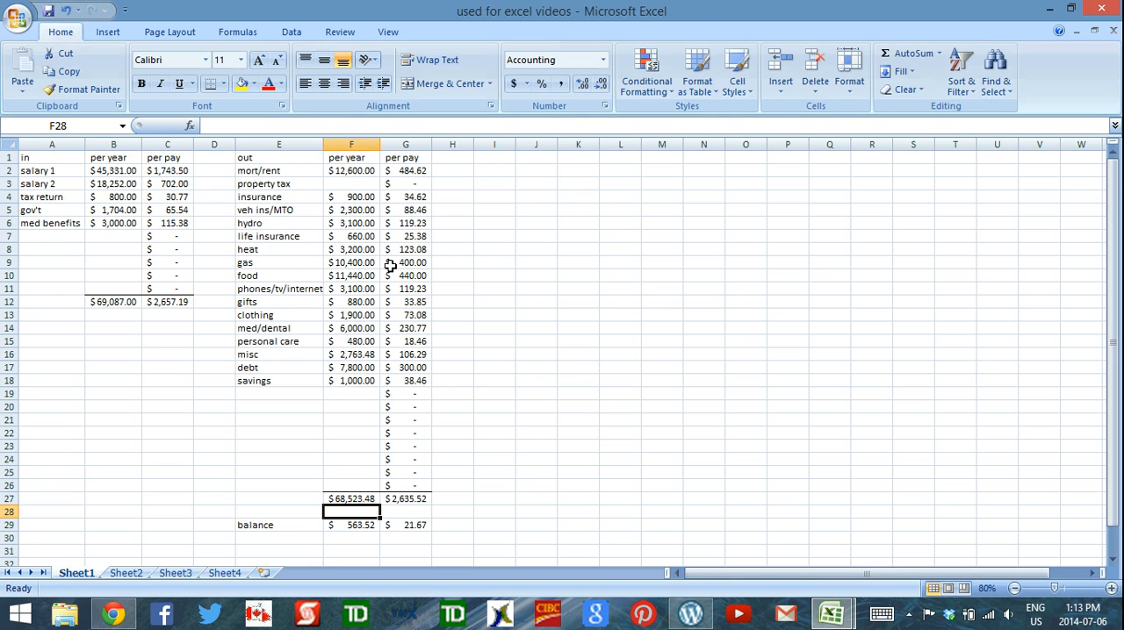
Insert blank cells across E9:G9 above the gas entry, shifting the existing cells down
{"action": "left_click", "coordinate": [278, 223]}
{"action": "left_click", "coordinate": [275, 250]}
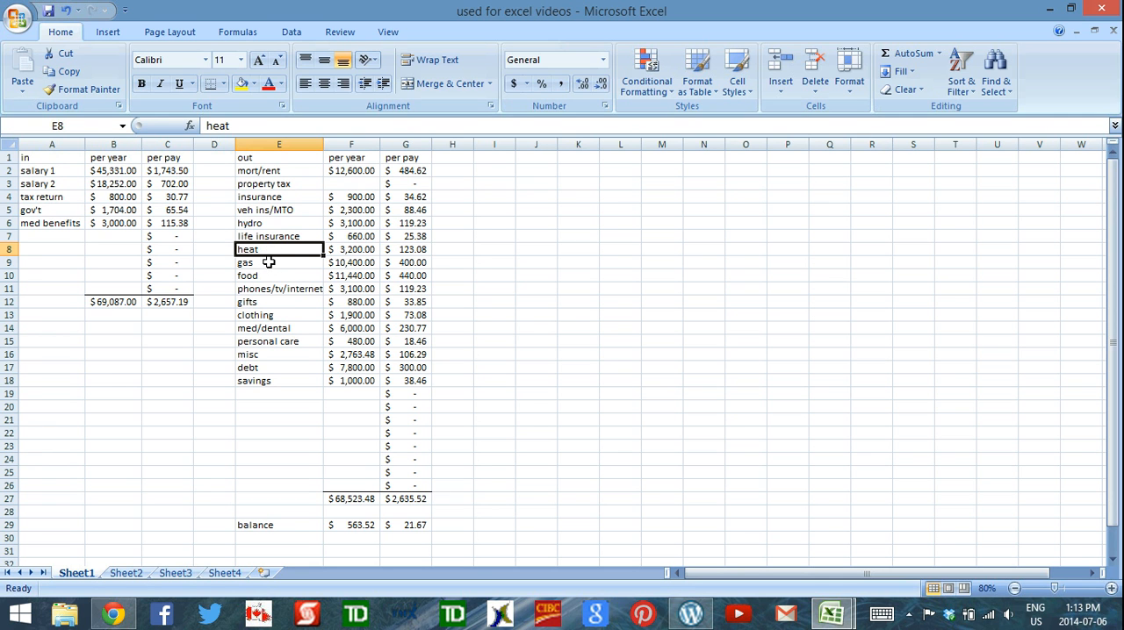
{"action": "left_click", "coordinate": [245, 262]}
{"action": "left_click_drag", "start_coordinate": [307, 263], "coordinate": [419, 263]}
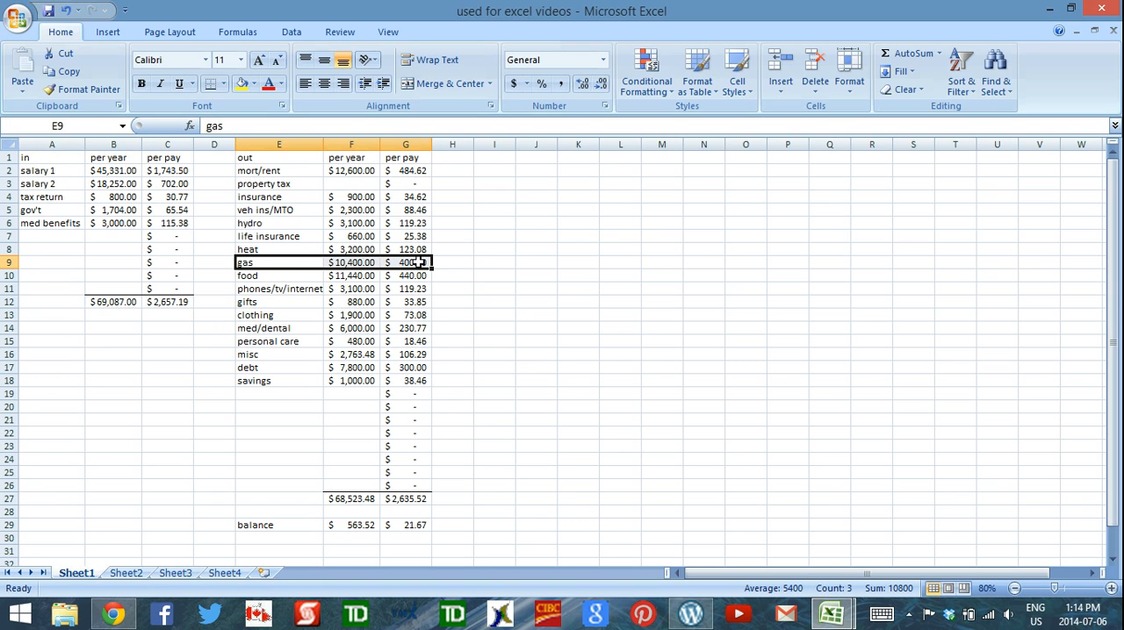
{"action": "right_click", "coordinate": [288, 263]}
{"action": "left_click", "coordinate": [172, 351]}
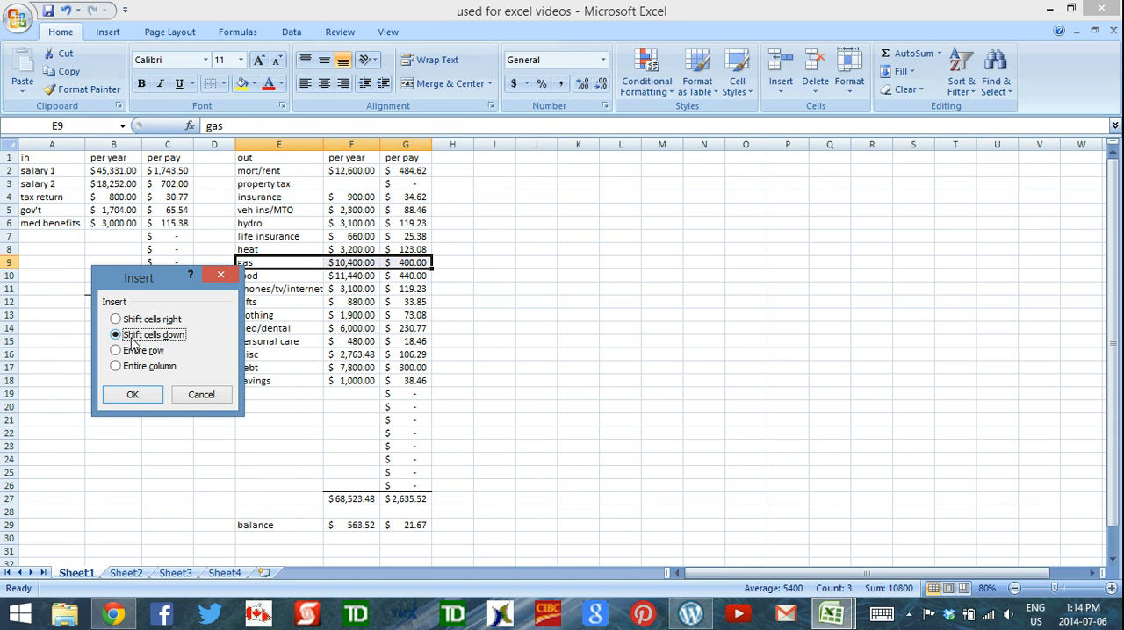
{"action": "left_click", "coordinate": [133, 396]}
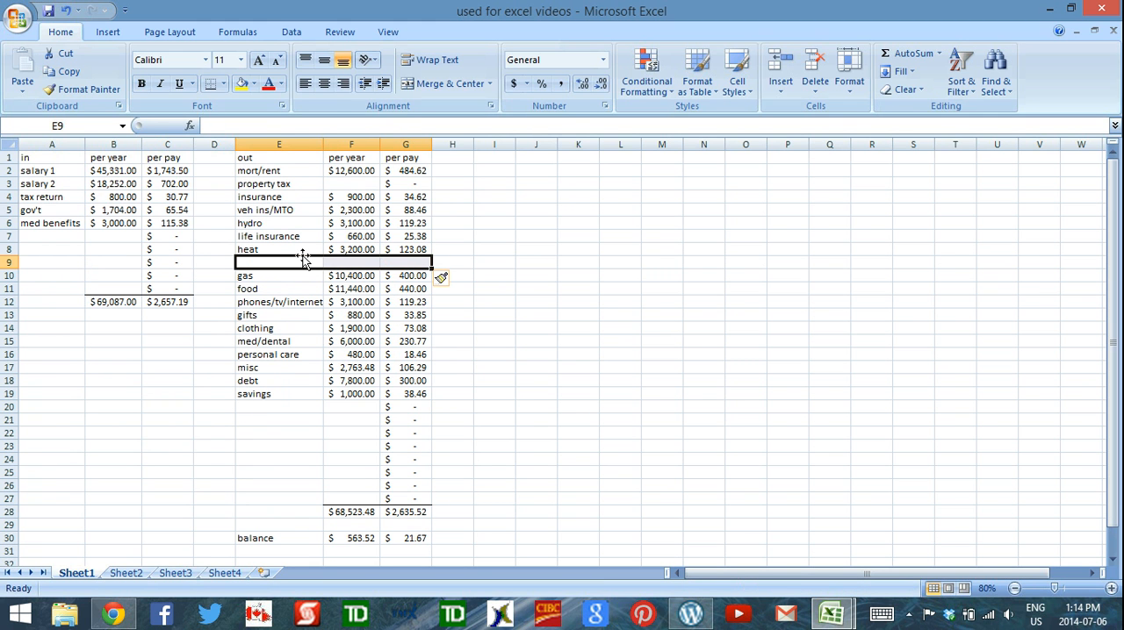
Apply a bottom border and a top border to the blank cells E9:G9 between heat and gas
{"action": "left_click", "coordinate": [212, 92]}
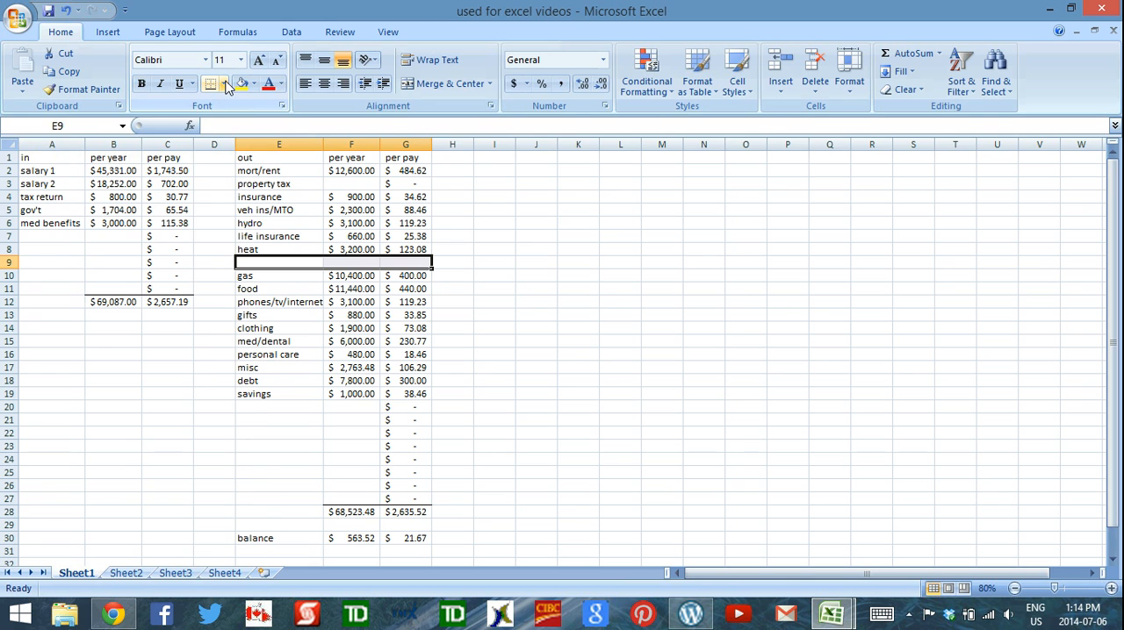
{"action": "left_click", "coordinate": [225, 85]}
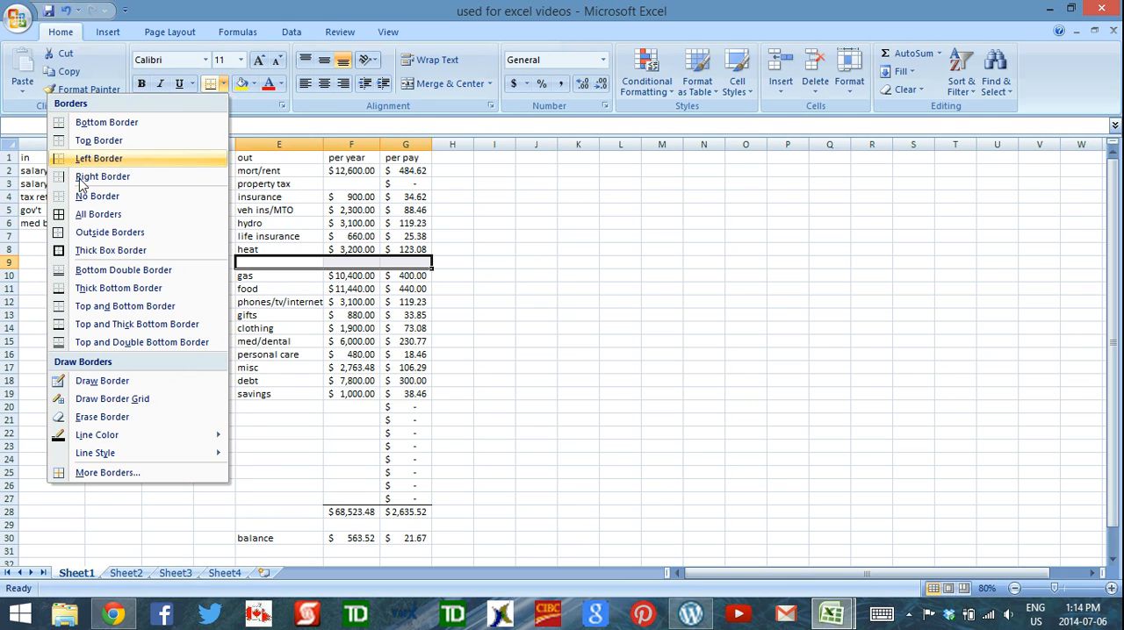
{"action": "left_click", "coordinate": [68, 140]}
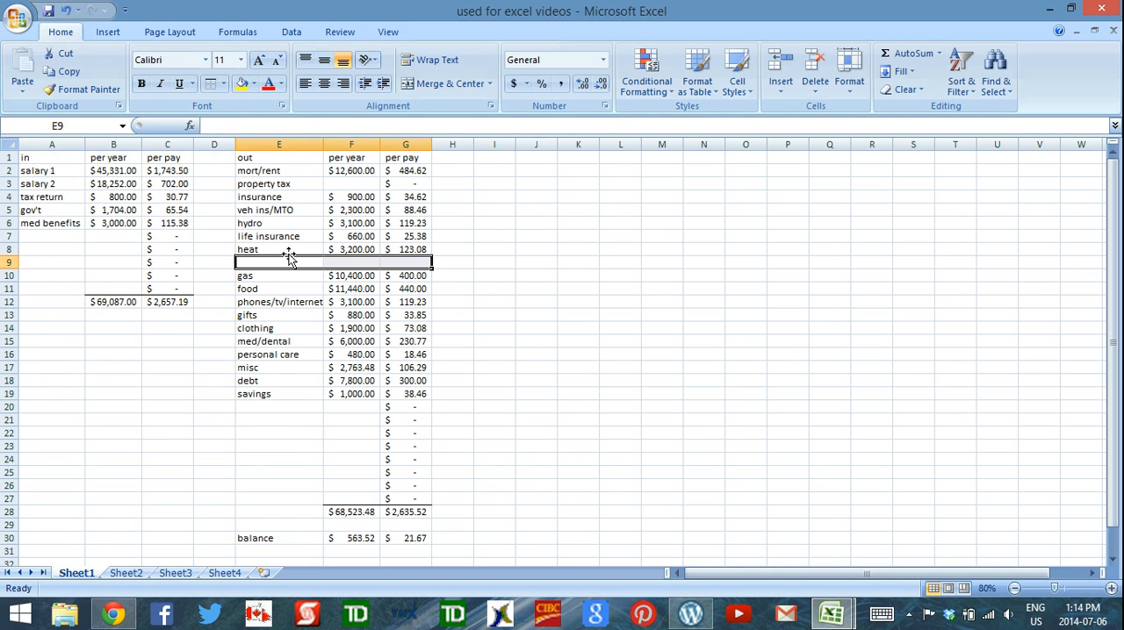
{"action": "left_click", "coordinate": [482, 262]}
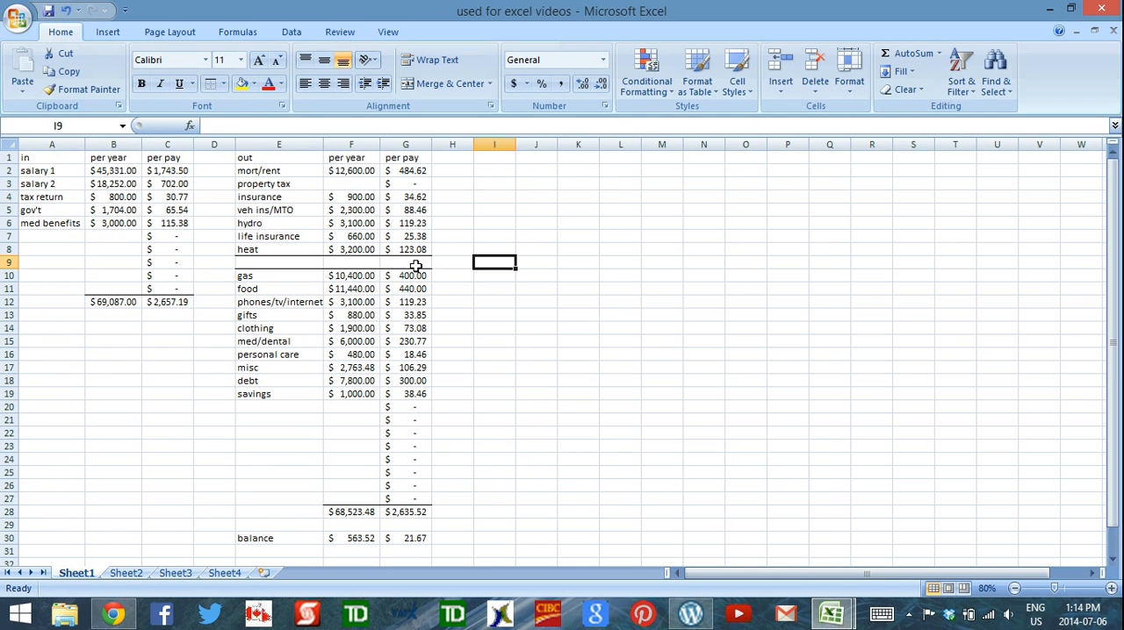
{"action": "left_click_drag", "start_coordinate": [296, 259], "coordinate": [406, 262]}
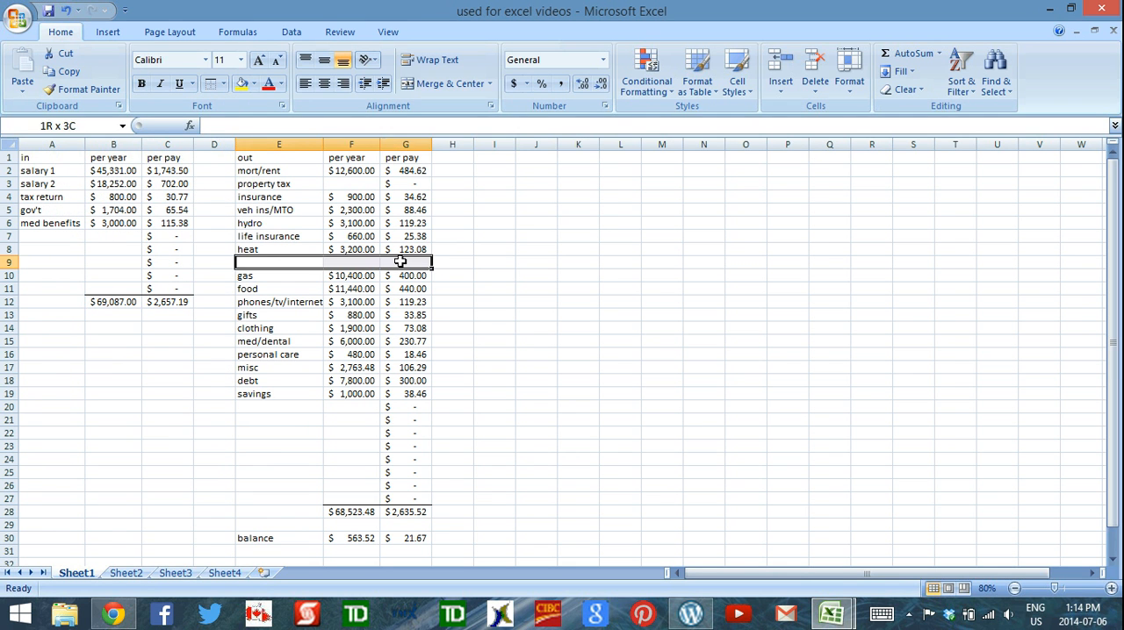
{"action": "left_click", "coordinate": [496, 263]}
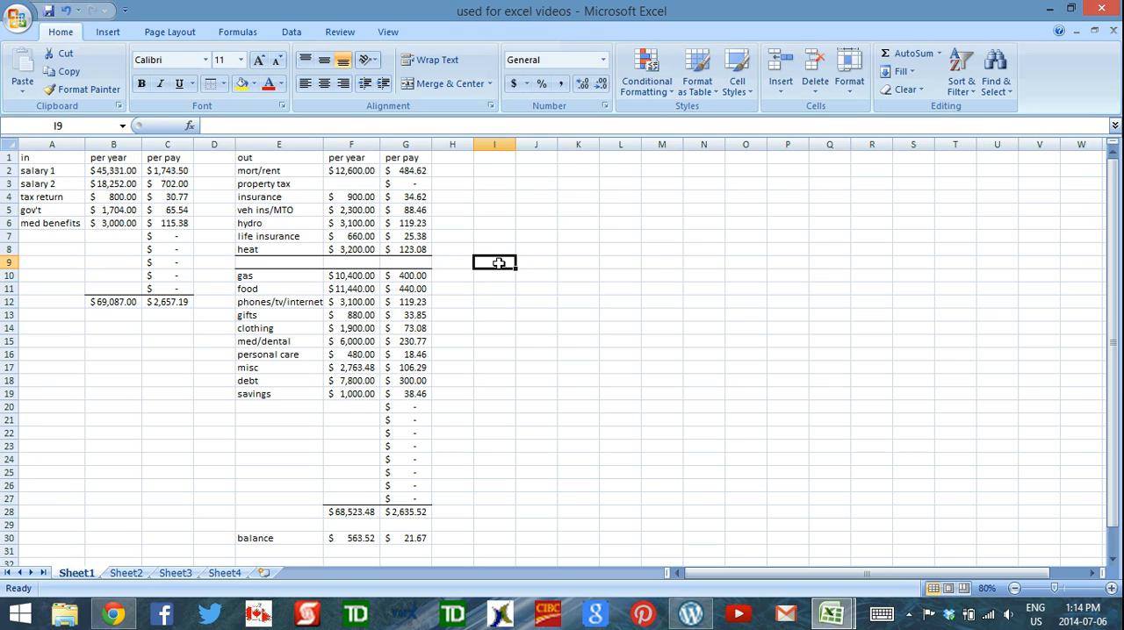
Enter an AutoSum subtotal in F9 that adds the per-year amounts F2:F8
{"action": "left_click", "coordinate": [363, 262]}
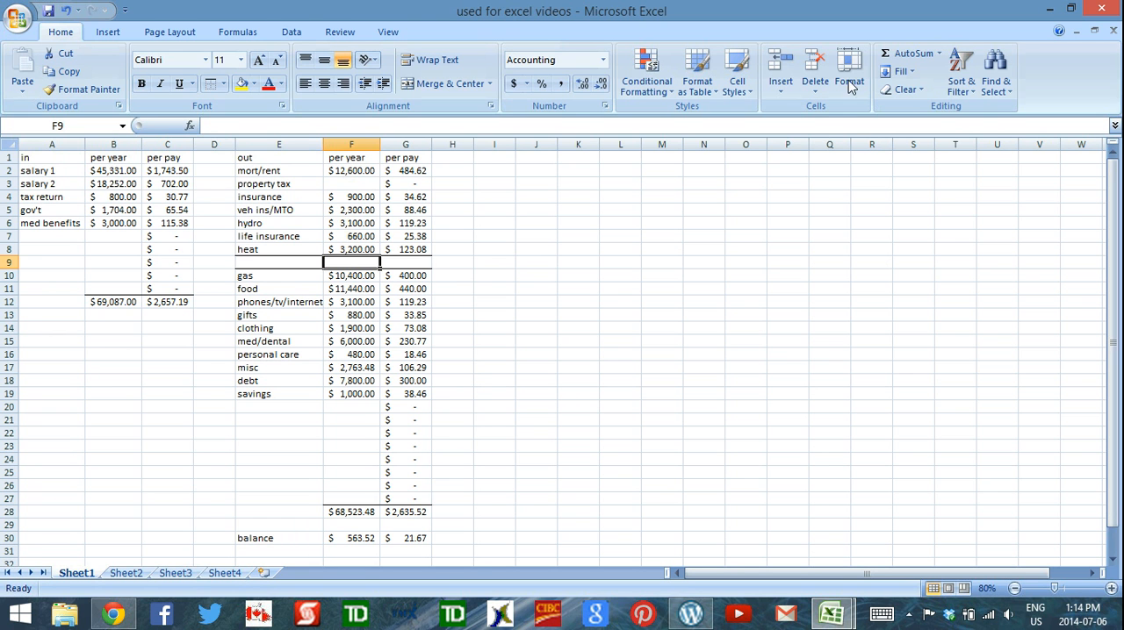
{"action": "left_click", "coordinate": [904, 58]}
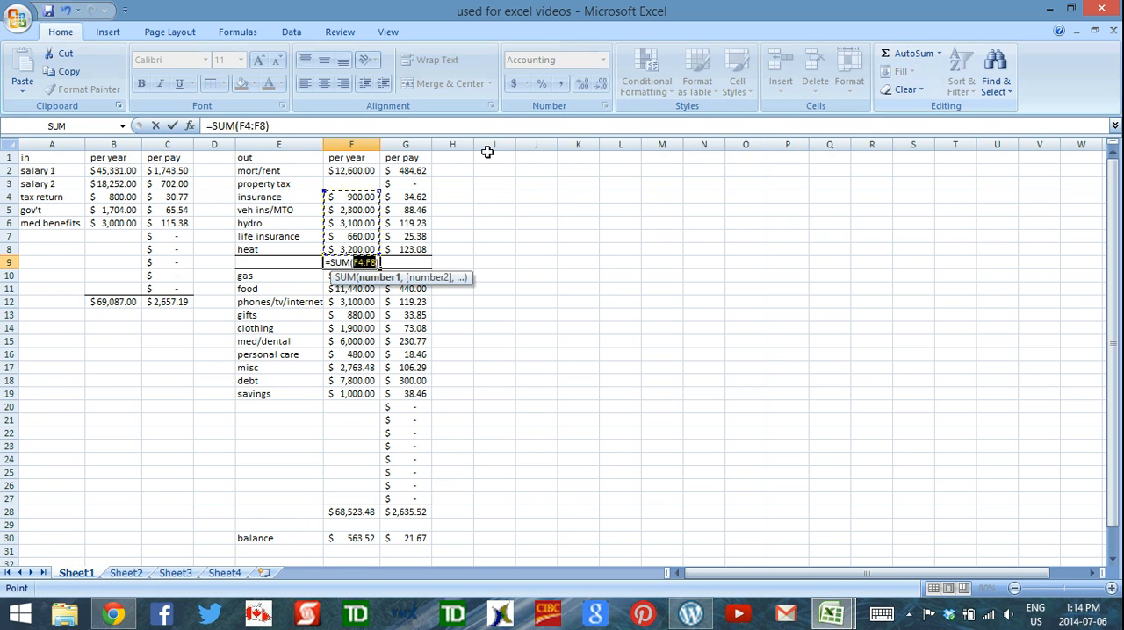
{"action": "left_click", "coordinate": [363, 175]}
{"action": "left_click_drag", "start_coordinate": [364, 176], "coordinate": [360, 243]}
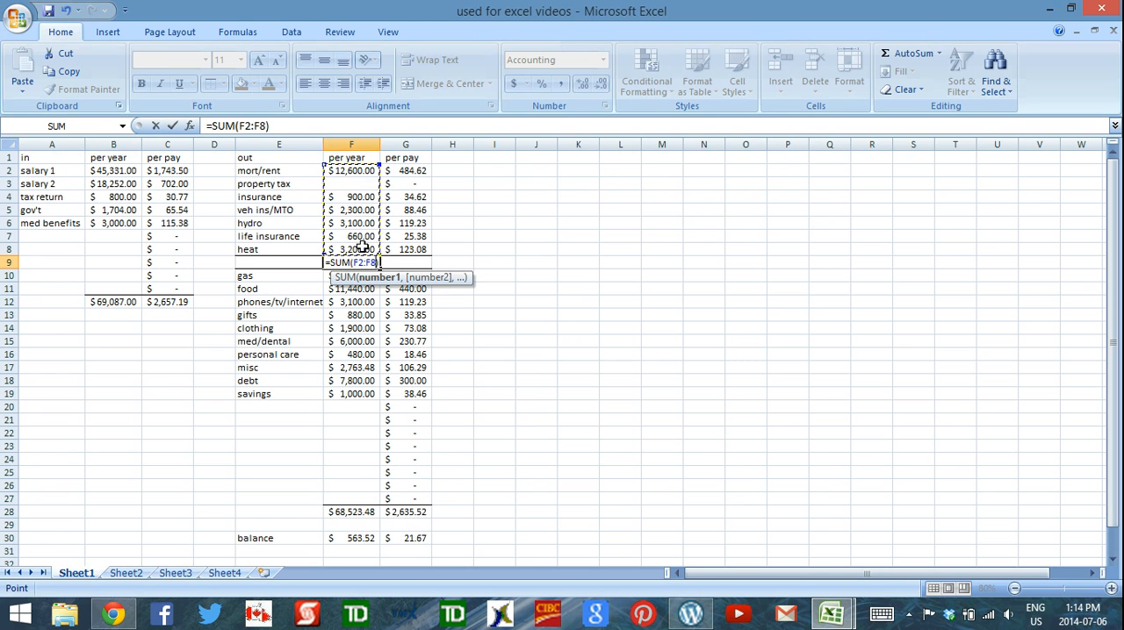
{"action": "key", "text": "Return"}
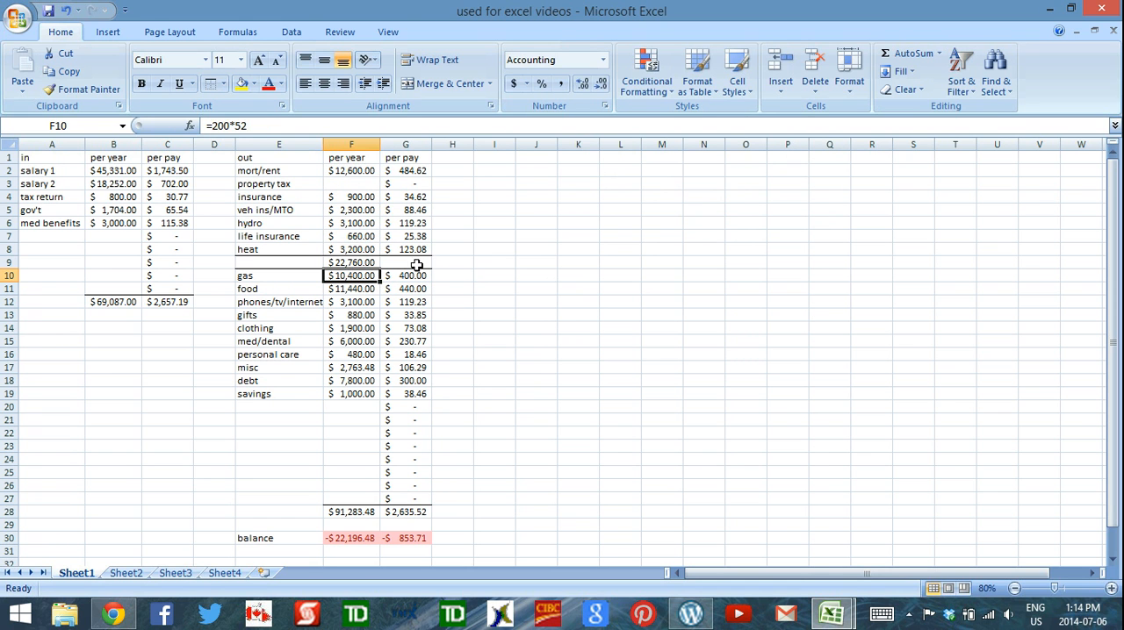
Enter an AutoSum subtotal in G9 that adds the per-pay amounts G2:G8
{"action": "left_click", "coordinate": [425, 264]}
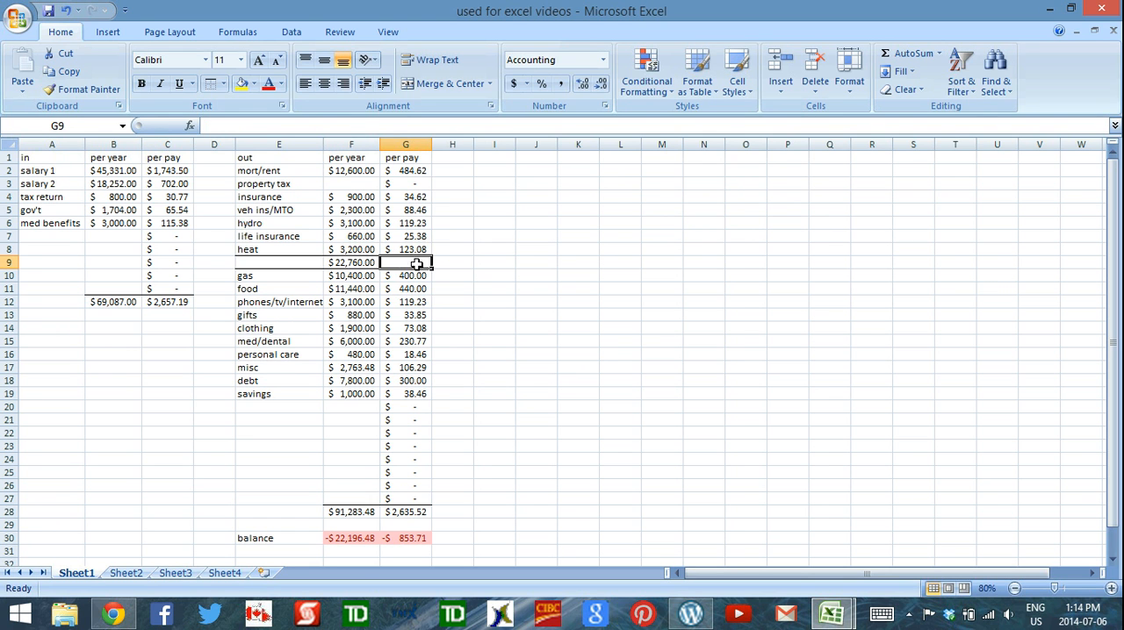
{"action": "left_click", "coordinate": [905, 53]}
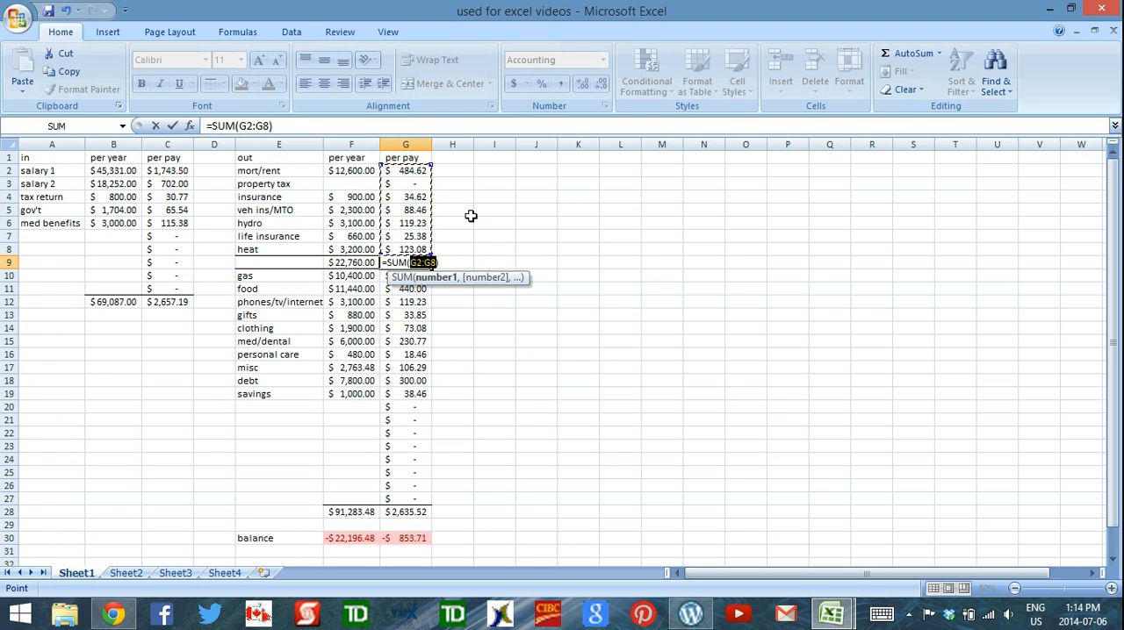
{"action": "key", "text": "Return"}
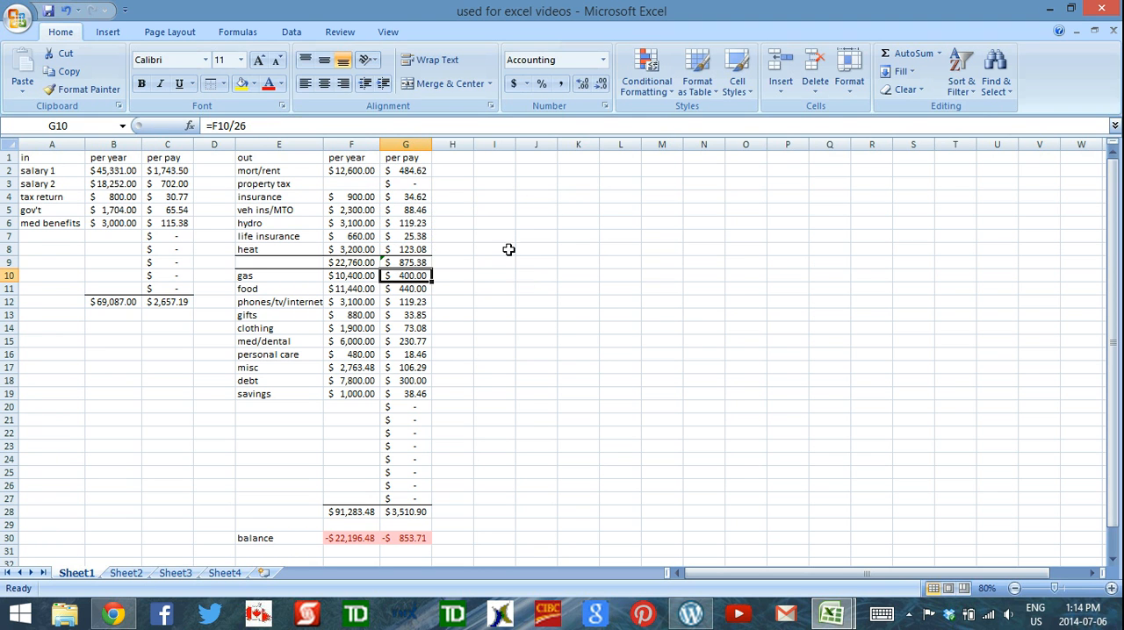
Label the subtotal row in E9 as "already spent"
{"action": "left_click", "coordinate": [298, 261]}
{"action": "type", "text": "al"}
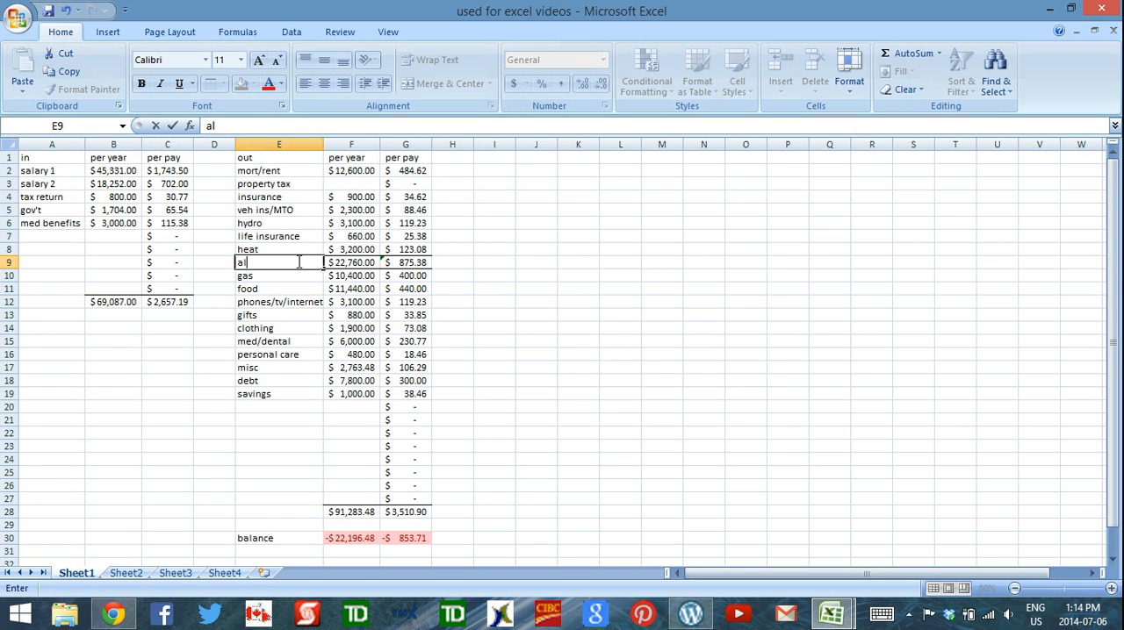
{"action": "type", "text": "ready spent"}
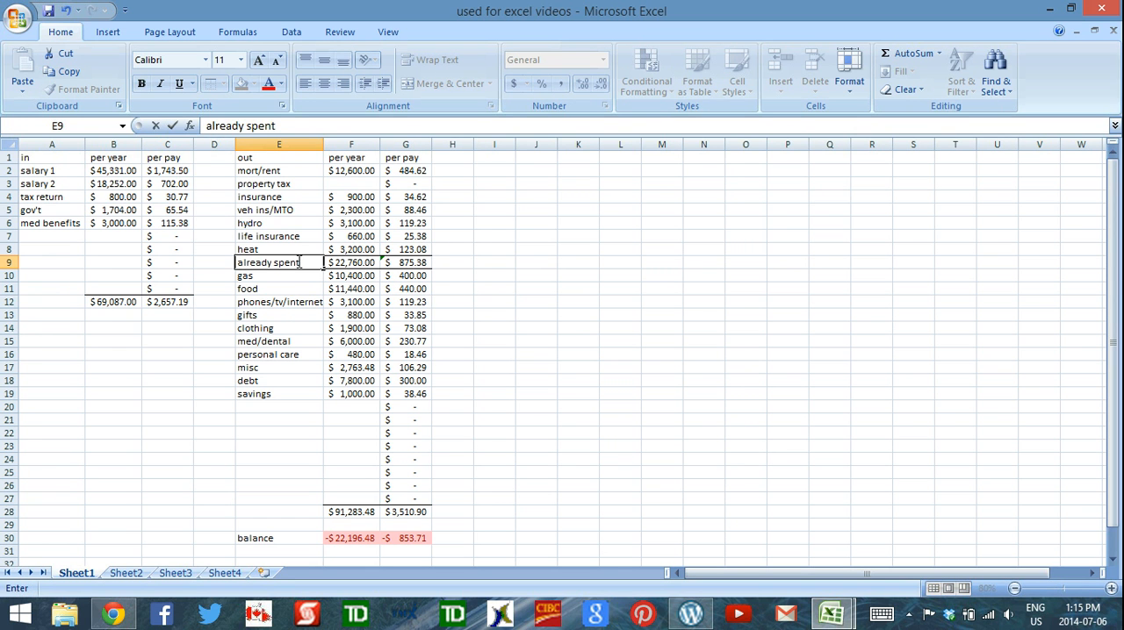
{"action": "key", "text": "Return"}
{"action": "left_click", "coordinate": [457, 301]}
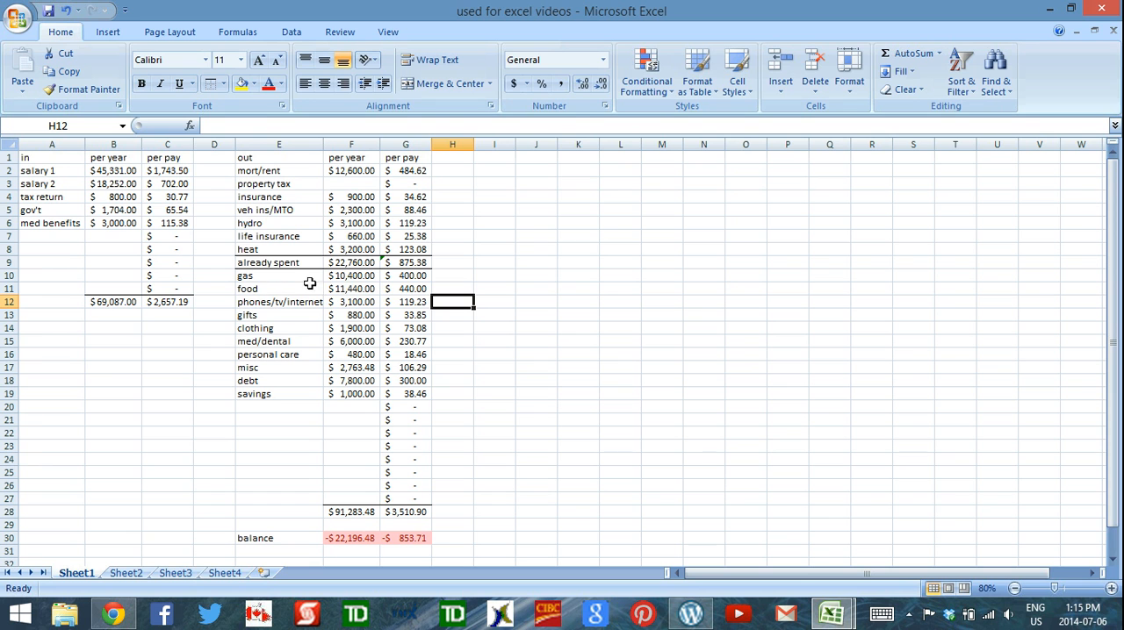
Change the per-year expense total in F28 to sum F9:F27, starting from the already spent subtotal
{"action": "left_click", "coordinate": [360, 538]}
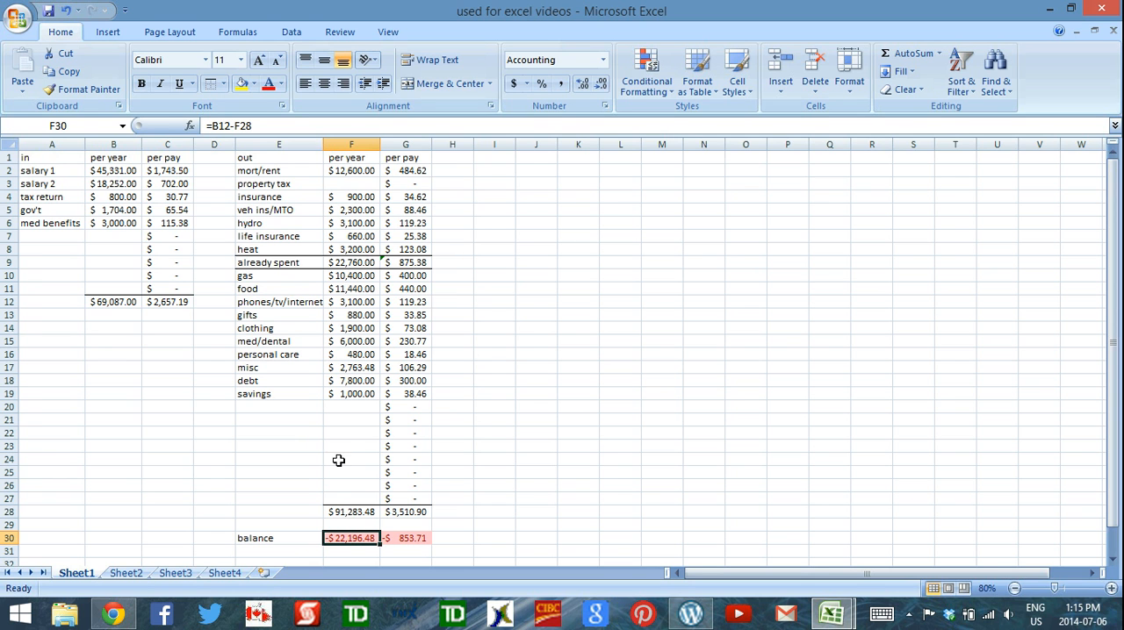
{"action": "left_click", "coordinate": [360, 514]}
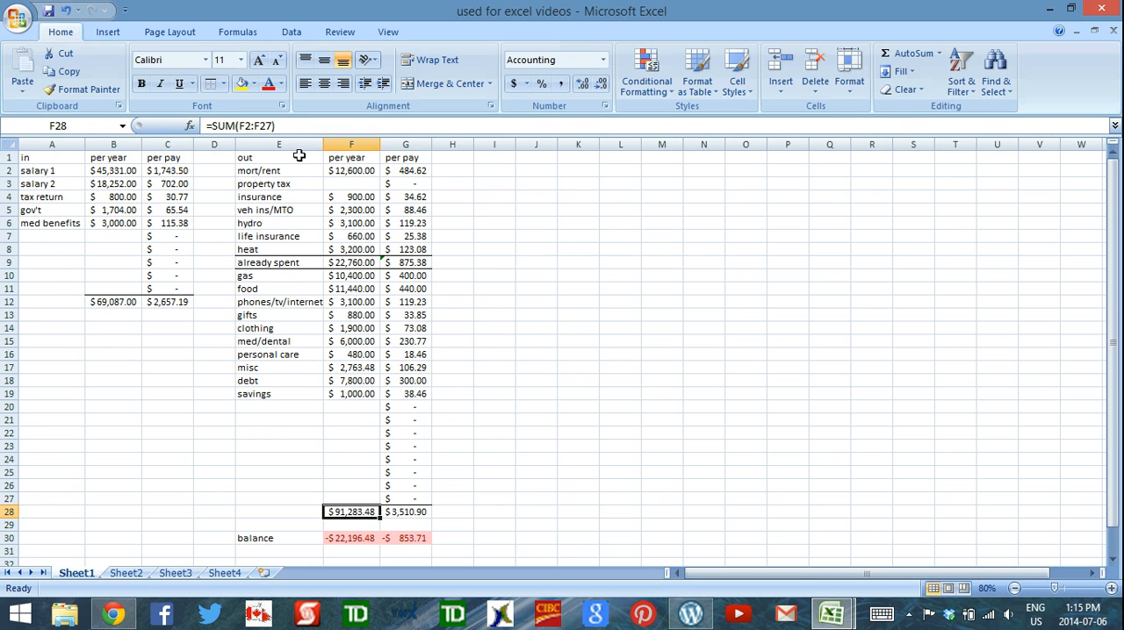
{"action": "left_click", "coordinate": [305, 126]}
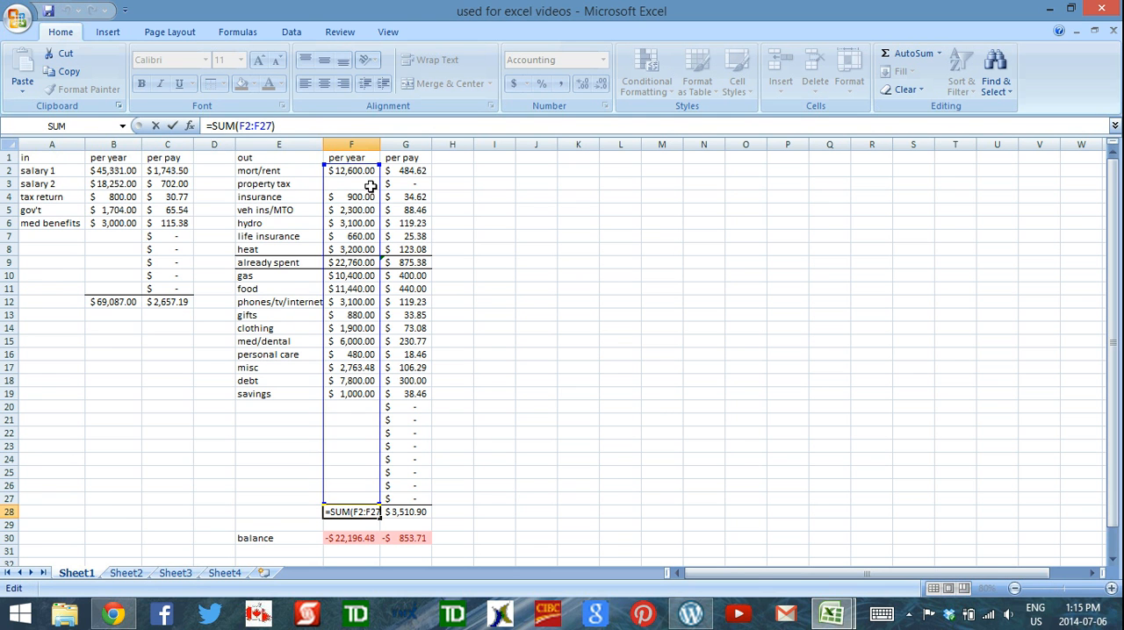
{"action": "left_click", "coordinate": [347, 263]}
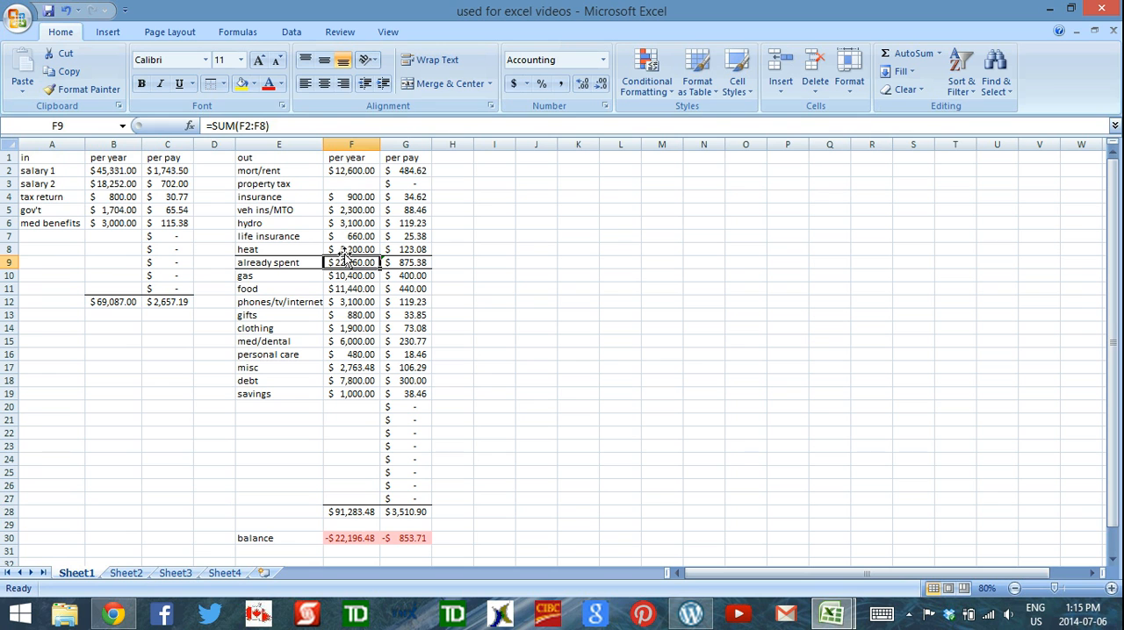
{"action": "left_click", "coordinate": [352, 510]}
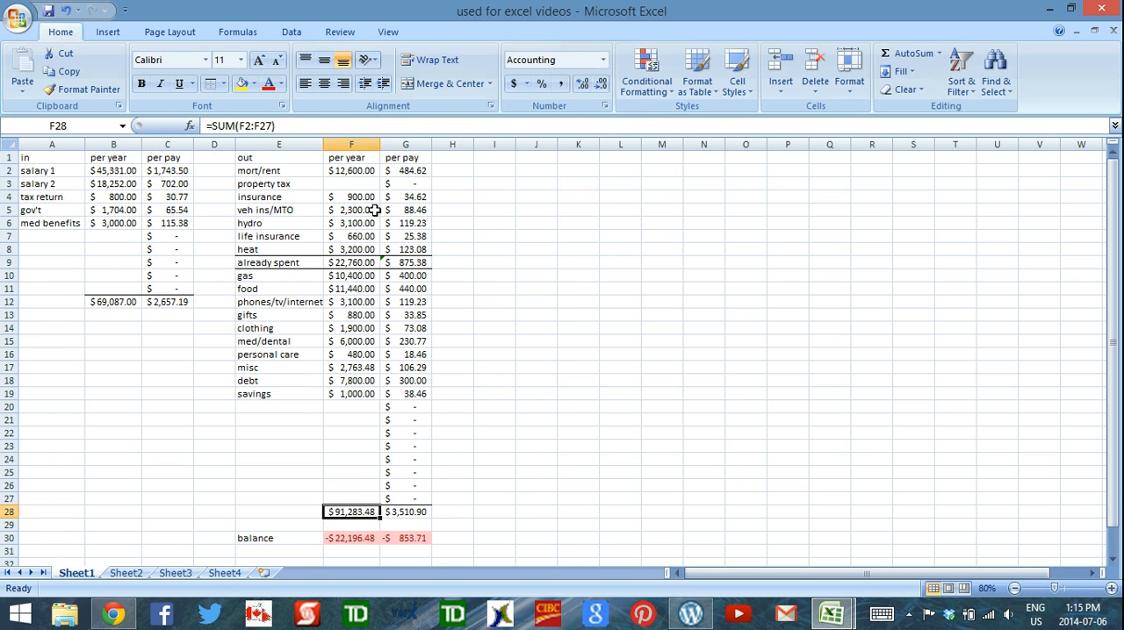
{"action": "left_click", "coordinate": [345, 124]}
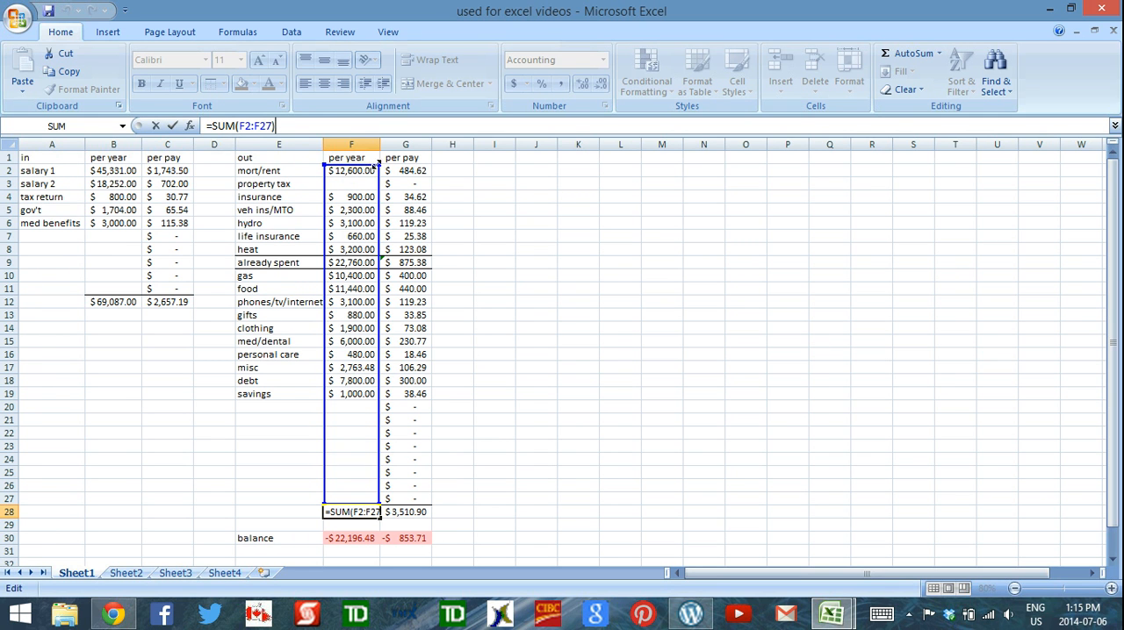
{"action": "left_click_drag", "start_coordinate": [378, 165], "coordinate": [380, 254]}
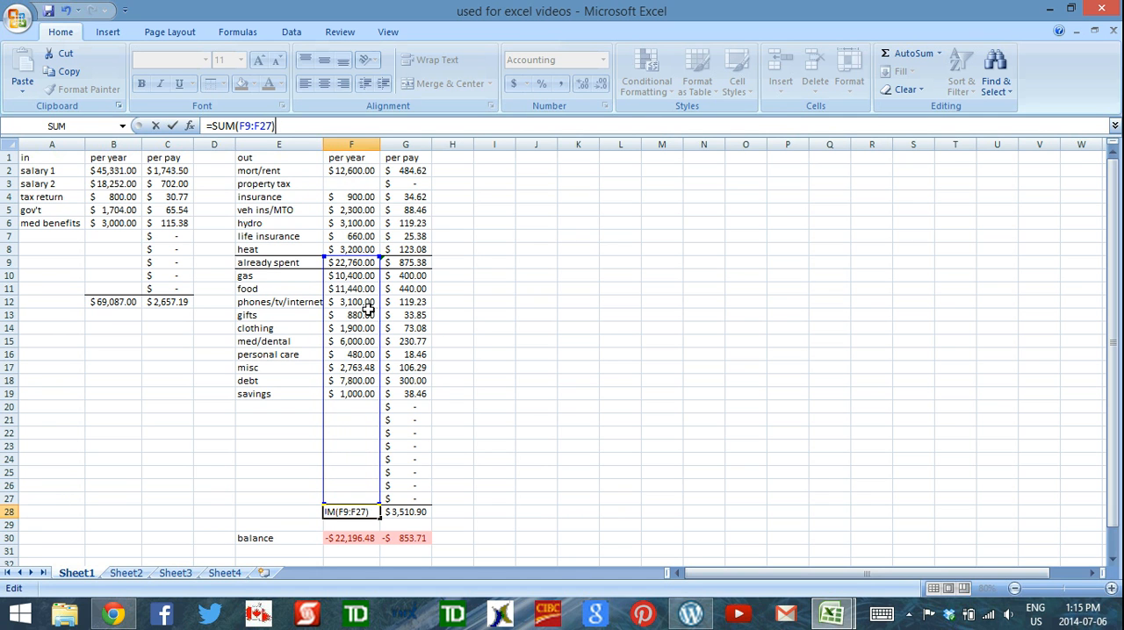
{"action": "key", "text": "Return"}
Change the per-pay expense total in G28 to sum G9:G27, then check the per-pay balance formula
{"action": "left_click", "coordinate": [411, 511]}
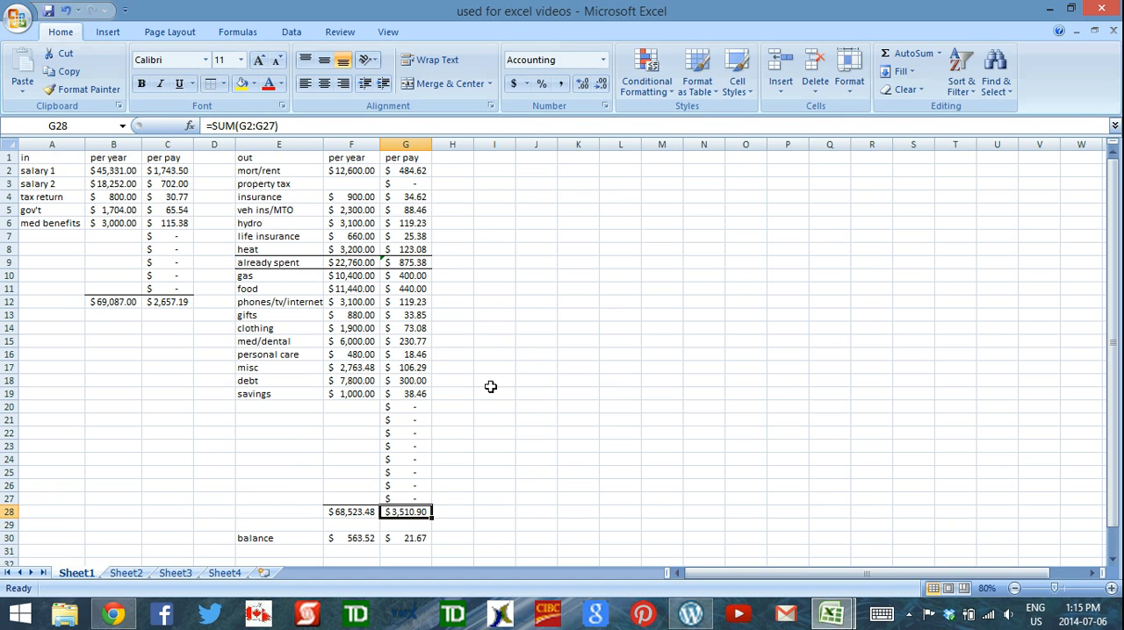
{"action": "left_click", "coordinate": [377, 128]}
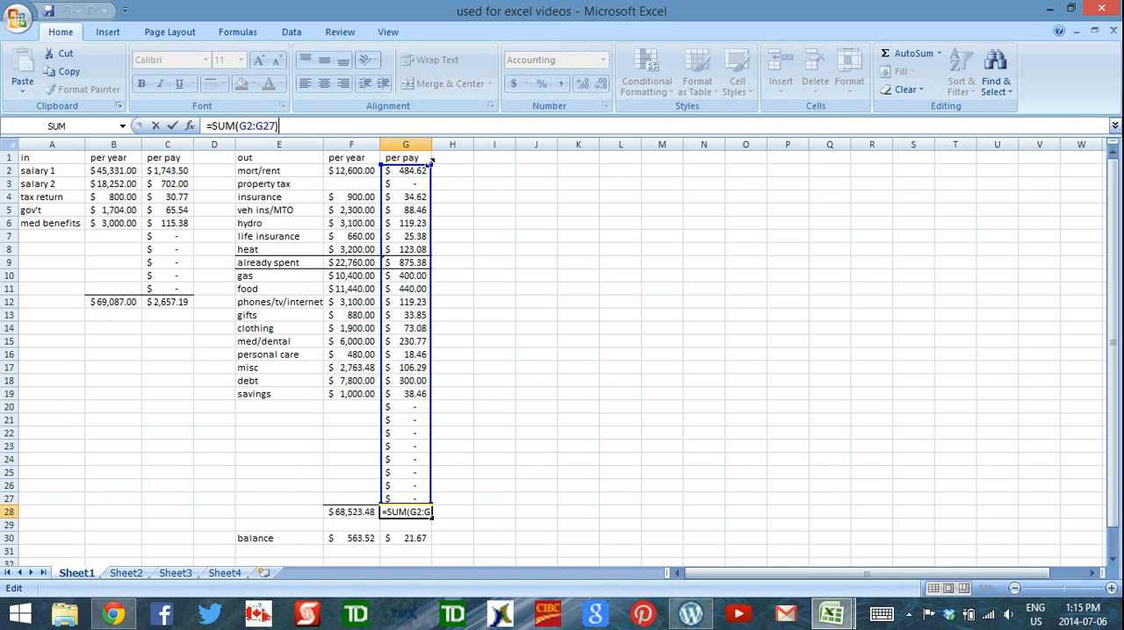
{"action": "left_click_drag", "start_coordinate": [429, 160], "coordinate": [429, 252]}
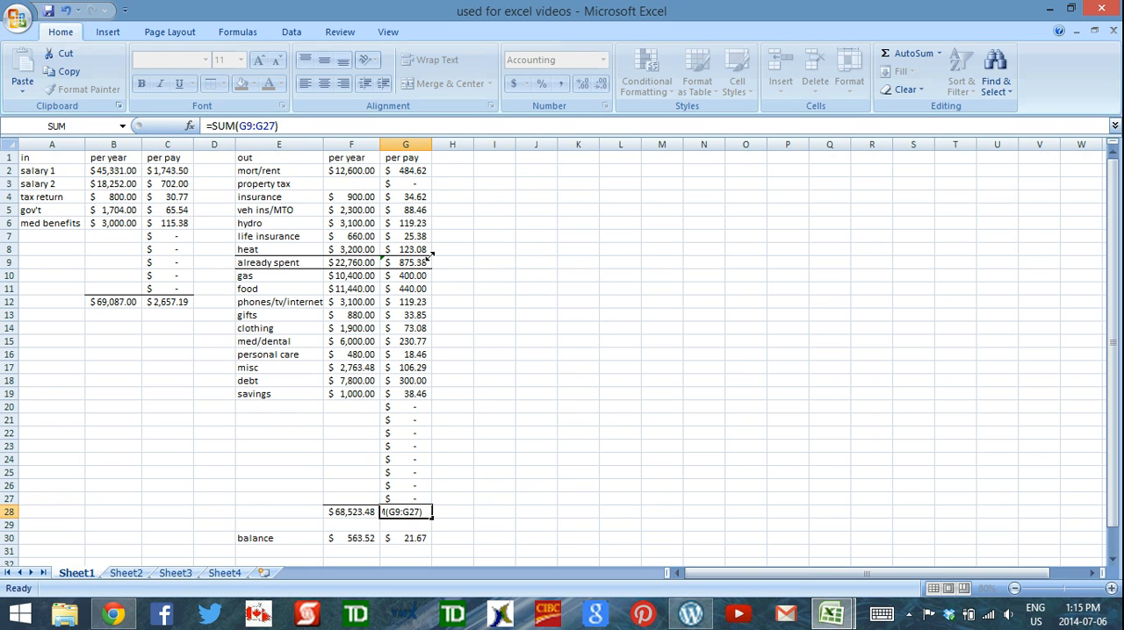
{"action": "key", "text": "Return"}
{"action": "left_click", "coordinate": [423, 539]}
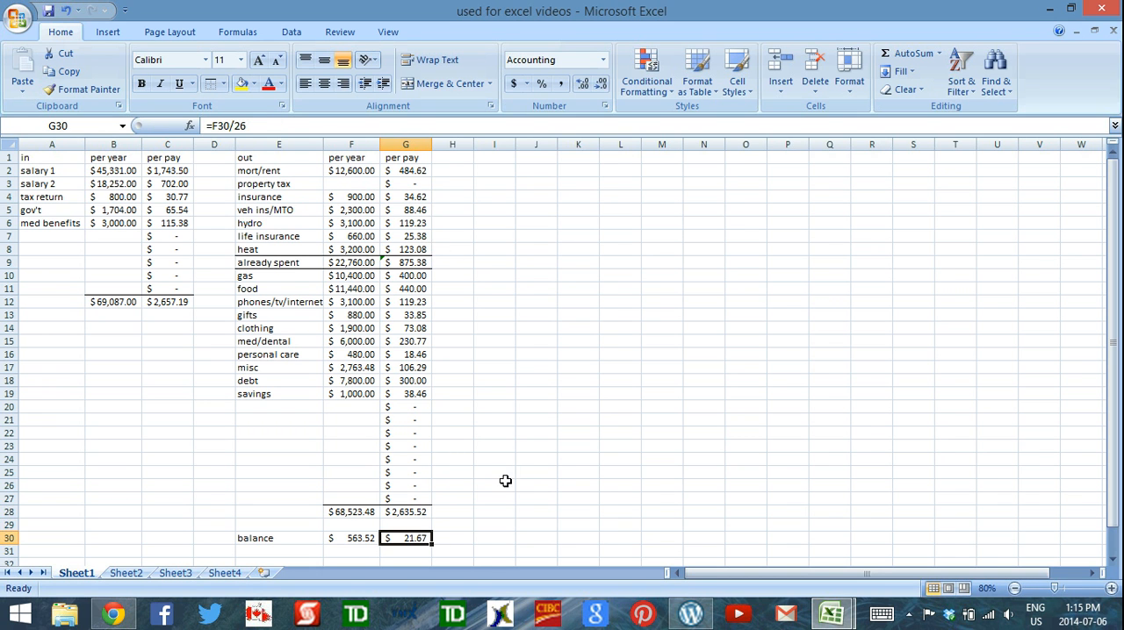
On Sheet2, relink the first category label in A3 to the already spent label with =Sheet1!E9
{"action": "left_click", "coordinate": [126, 574]}
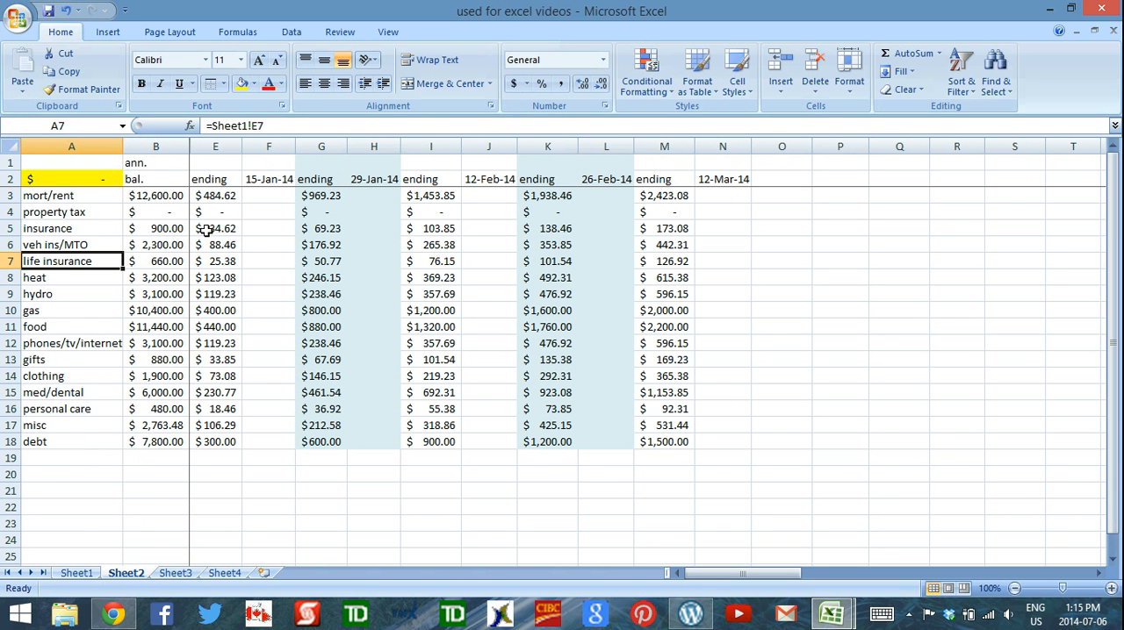
{"action": "left_click", "coordinate": [55, 197]}
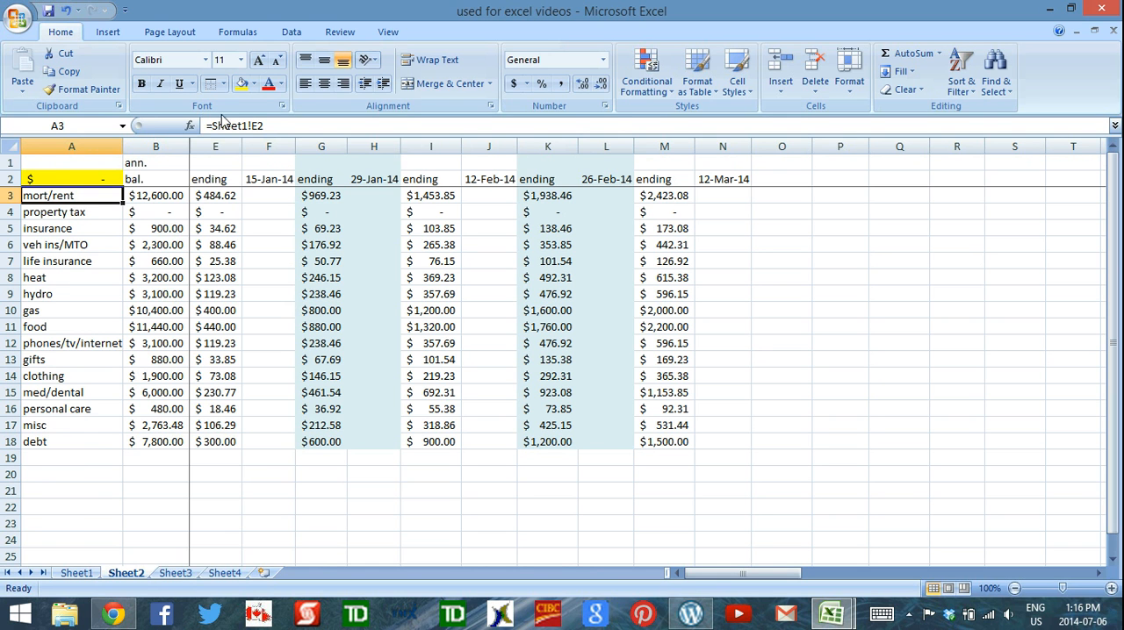
{"action": "left_click_drag", "start_coordinate": [215, 126], "coordinate": [259, 126]}
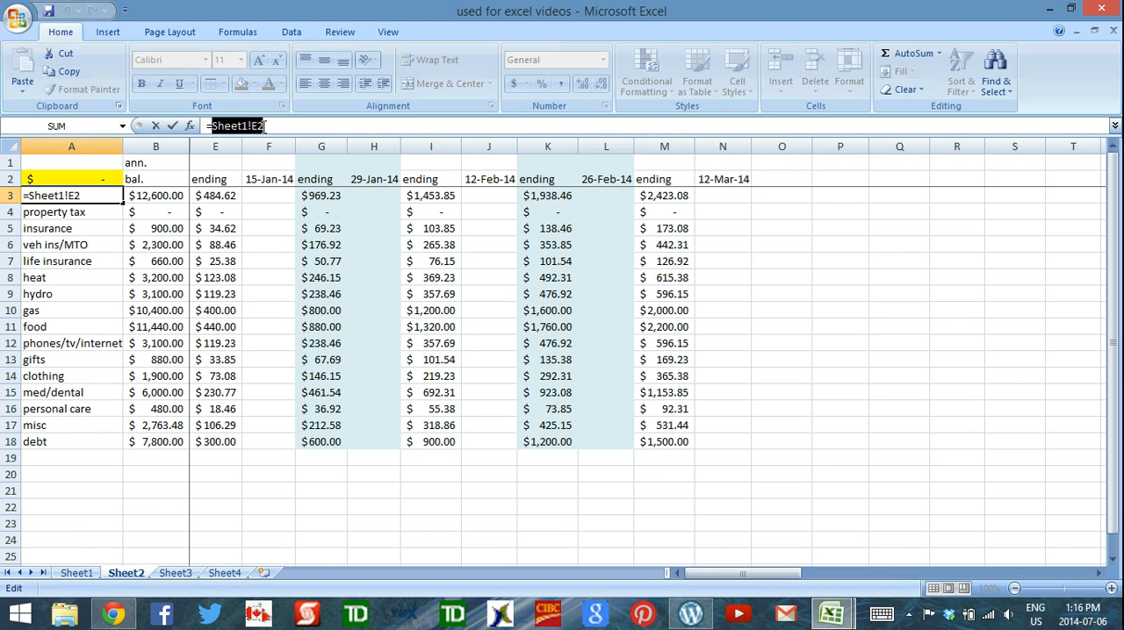
{"action": "left_click", "coordinate": [75, 572]}
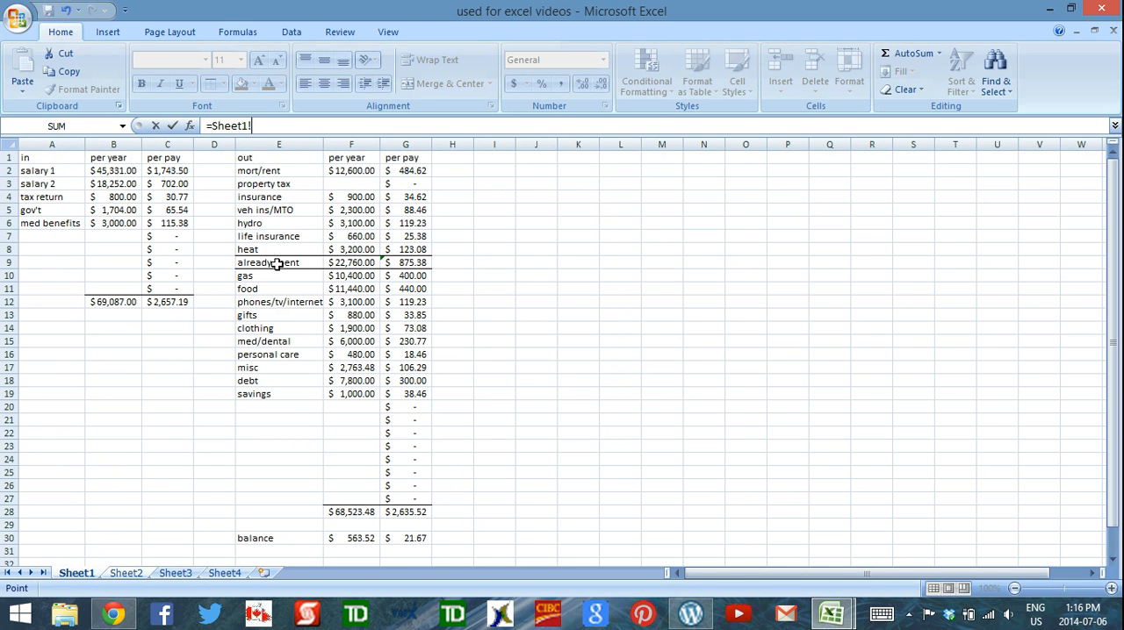
{"action": "left_click", "coordinate": [340, 263]}
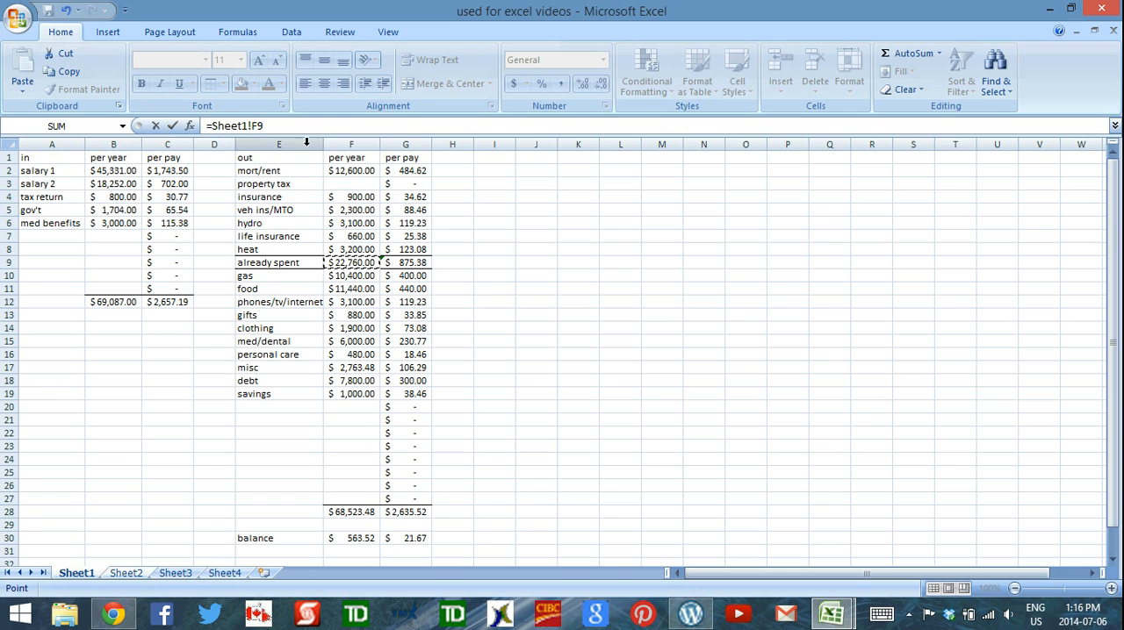
{"action": "left_click", "coordinate": [275, 263]}
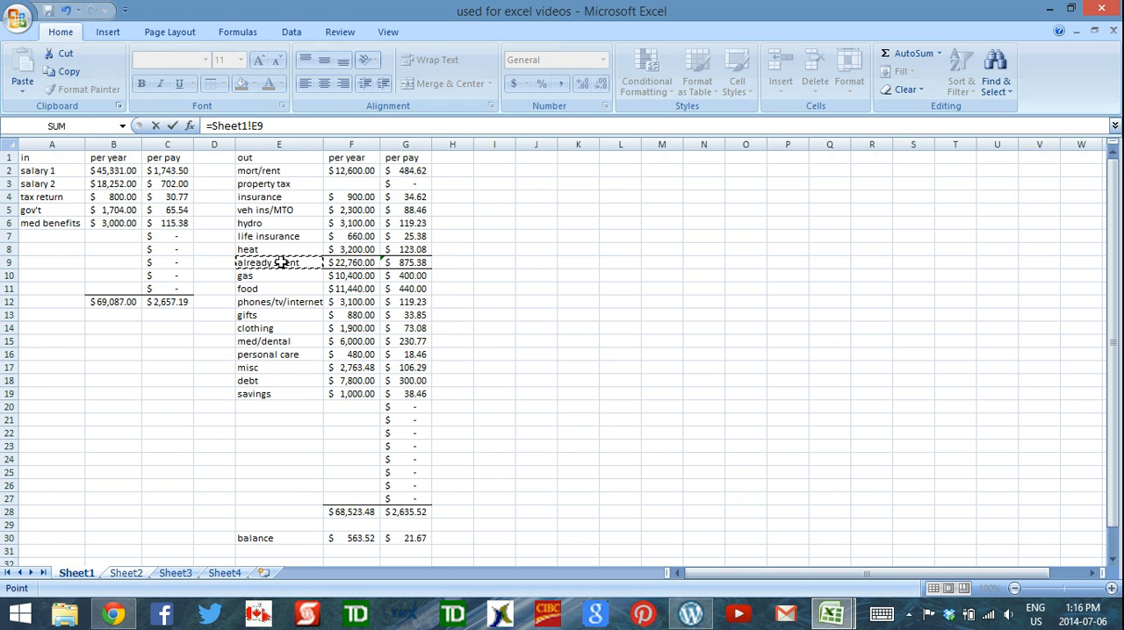
{"action": "key", "text": "Return"}
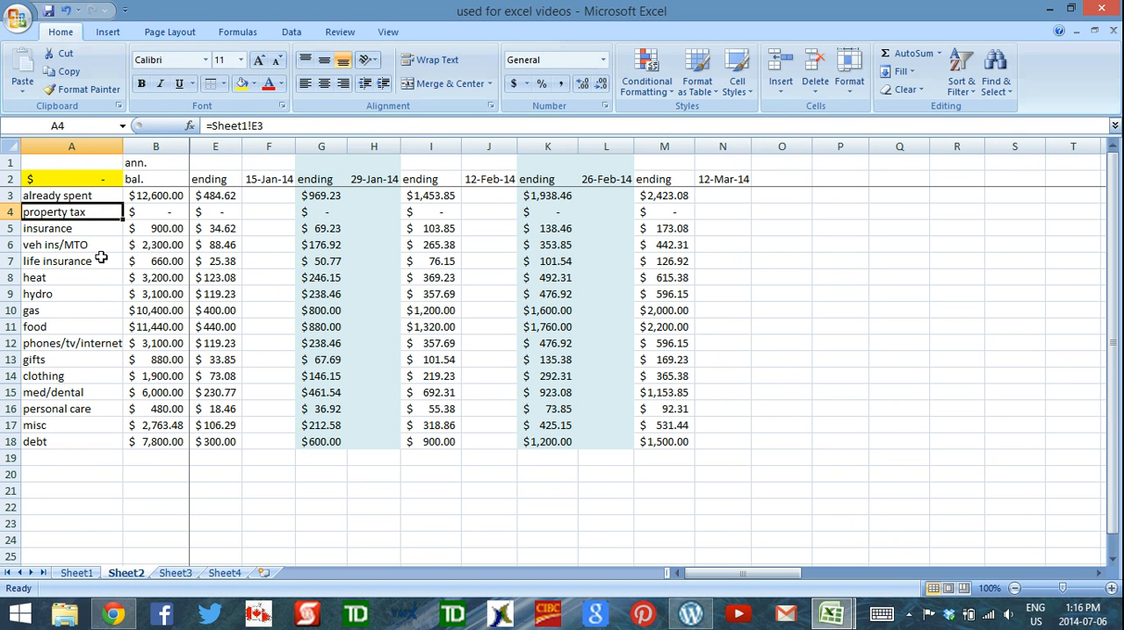
Fill the A3 label formula down through A18 and check the resulting reference in A4
{"action": "left_click", "coordinate": [81, 196]}
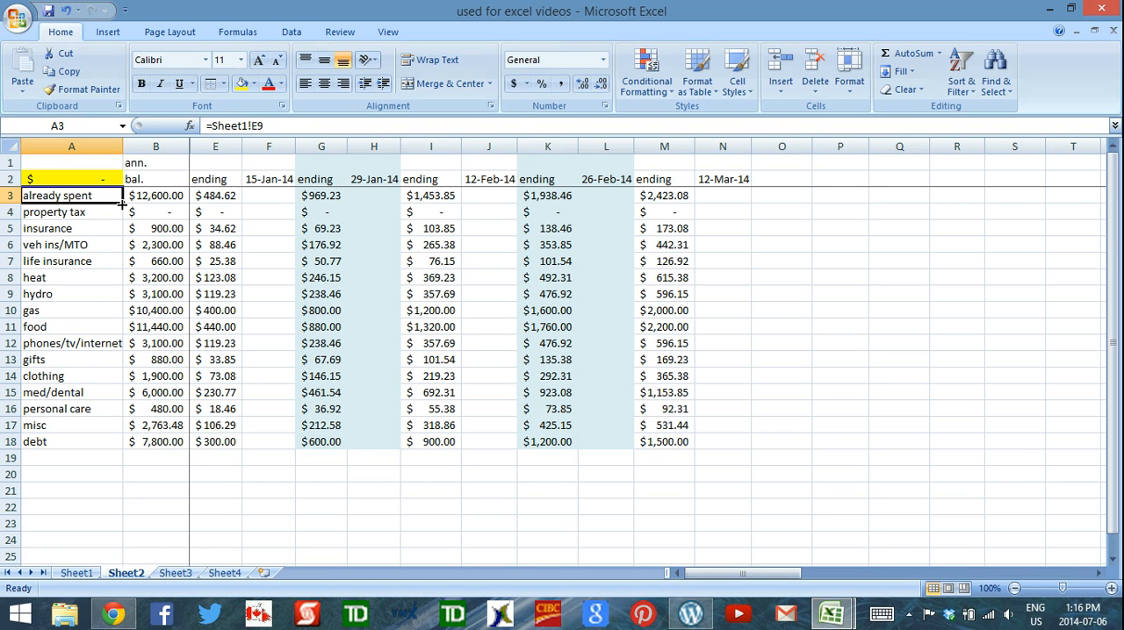
{"action": "left_click_drag", "start_coordinate": [122, 204], "coordinate": [117, 444]}
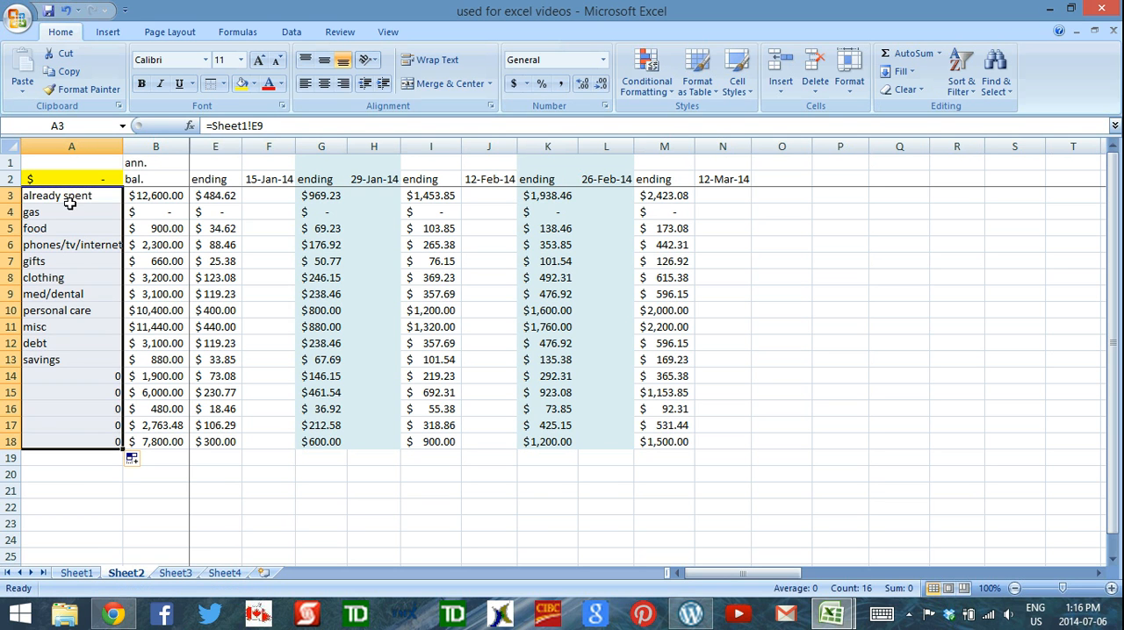
{"action": "left_click", "coordinate": [71, 215]}
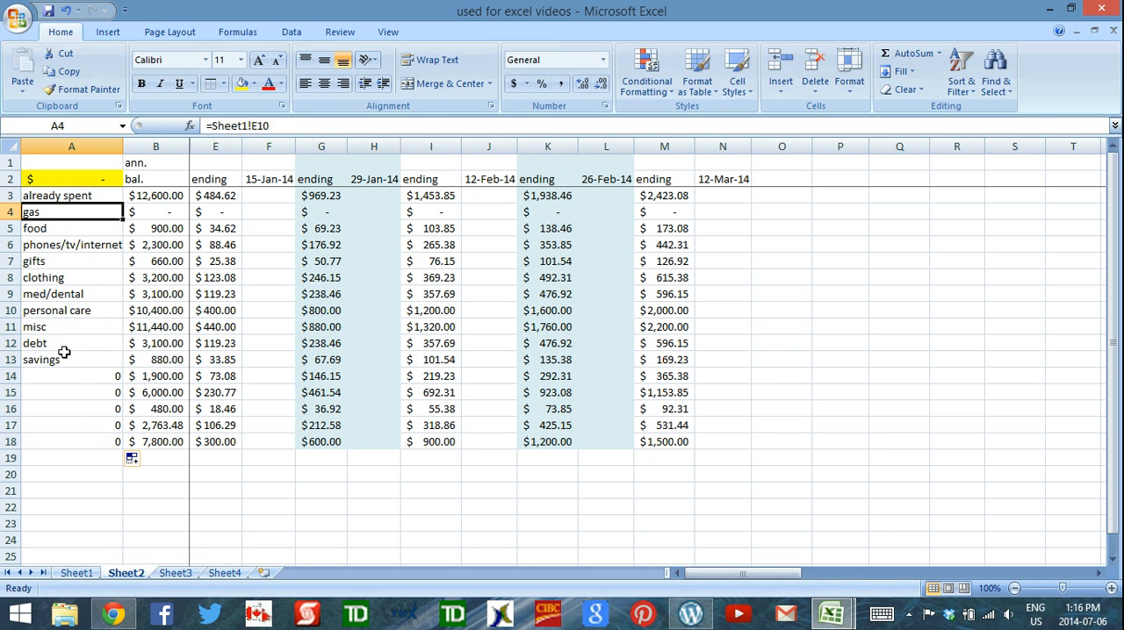
Change the annual balance formula in B3 to =Sheet1!F9-Sheet2!C3
{"action": "left_click", "coordinate": [142, 195]}
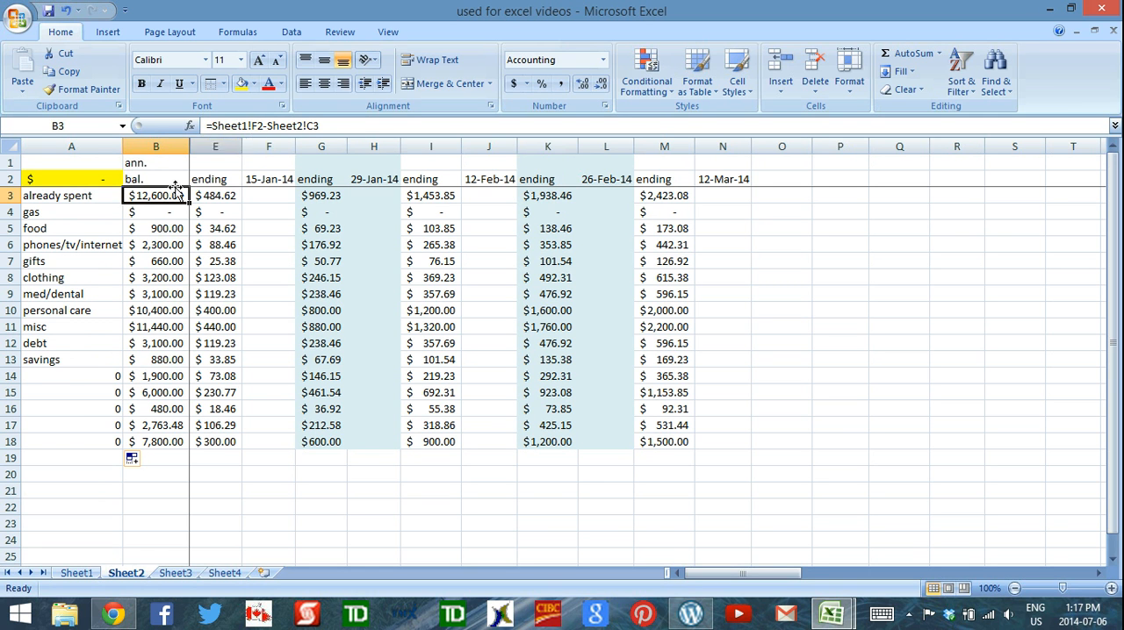
{"action": "left_click", "coordinate": [110, 200]}
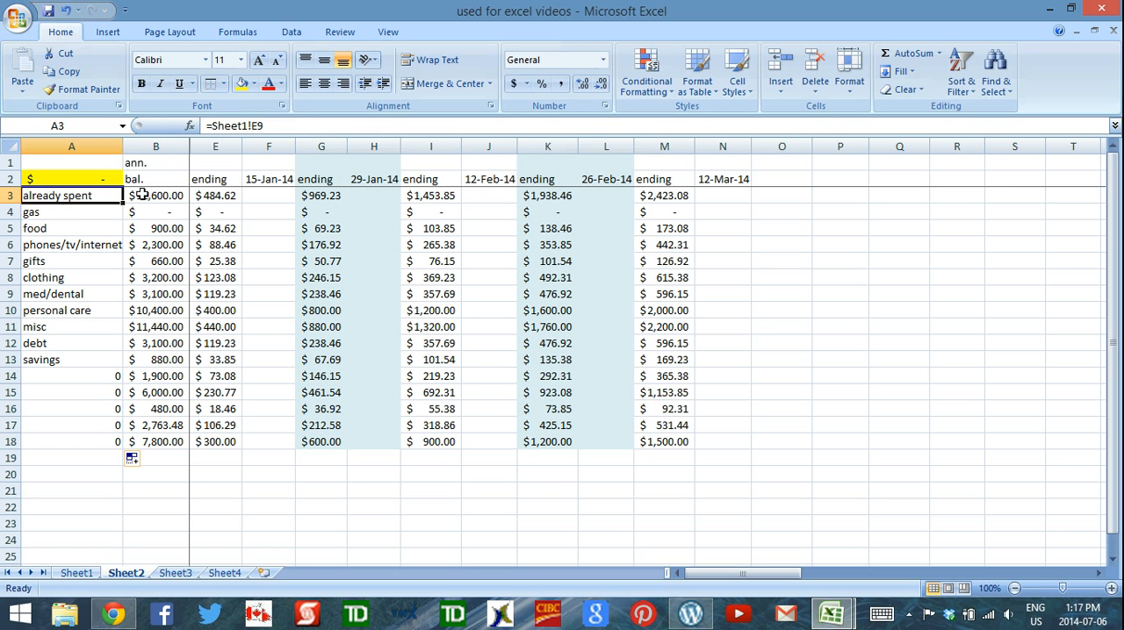
{"action": "left_click", "coordinate": [142, 195]}
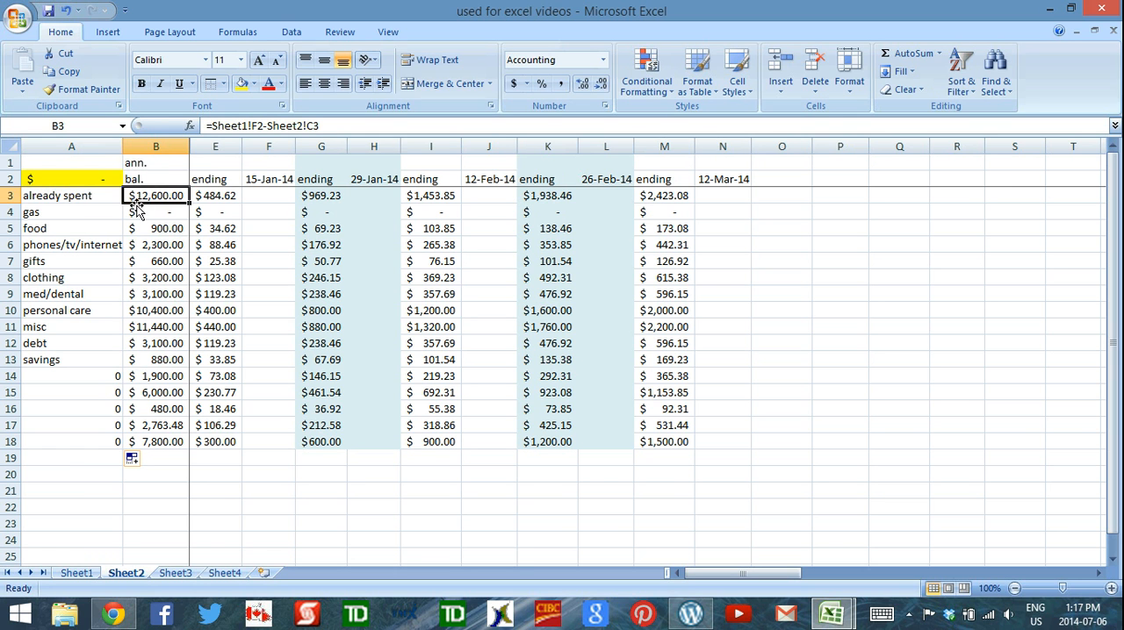
{"action": "left_click", "coordinate": [256, 125]}
{"action": "type", "text": "F9"}
{"action": "key", "text": "Delete"}
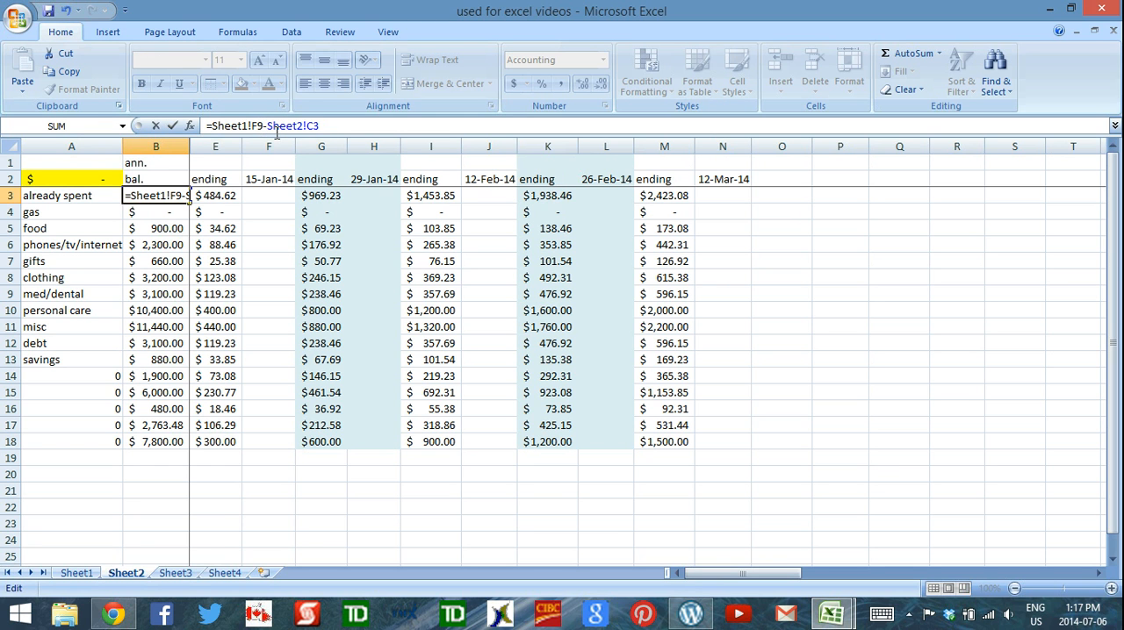
{"action": "key", "text": "Return"}
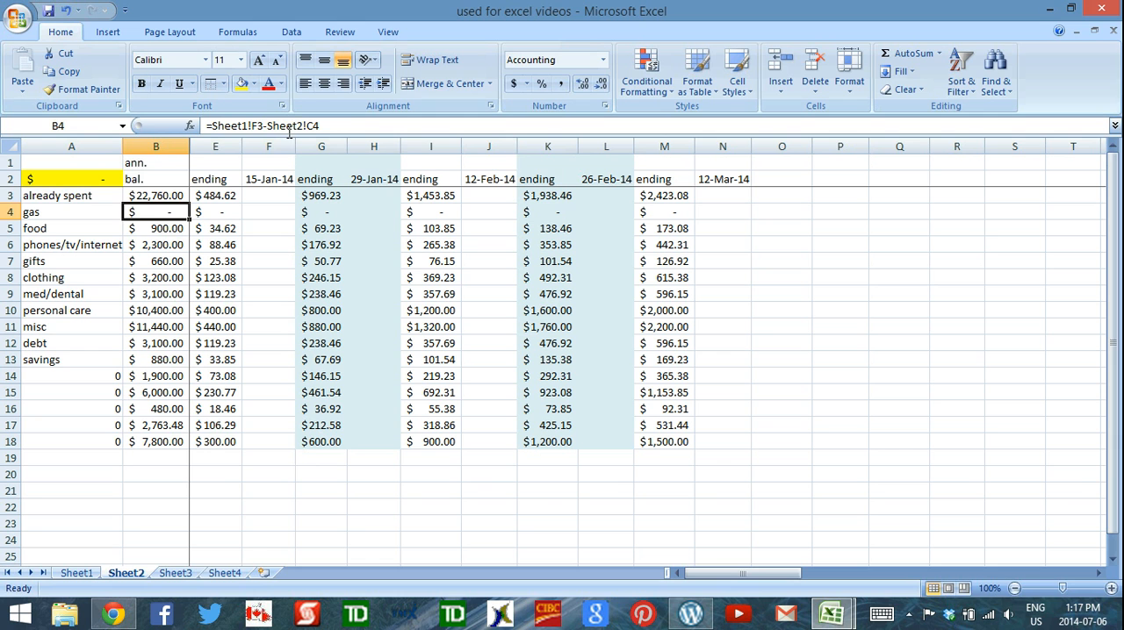
Fill the B3 annual balance formula down through B18 and check the references in B4 and B6
{"action": "left_click", "coordinate": [156, 193]}
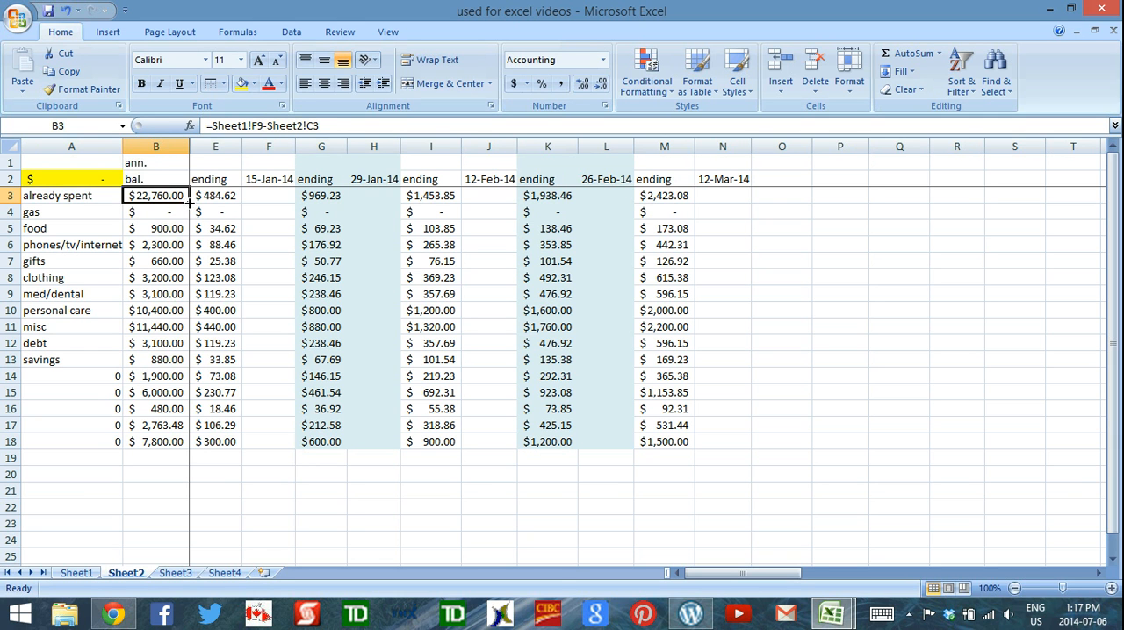
{"action": "left_click_drag", "start_coordinate": [190, 201], "coordinate": [166, 448]}
{"action": "left_click", "coordinate": [167, 213]}
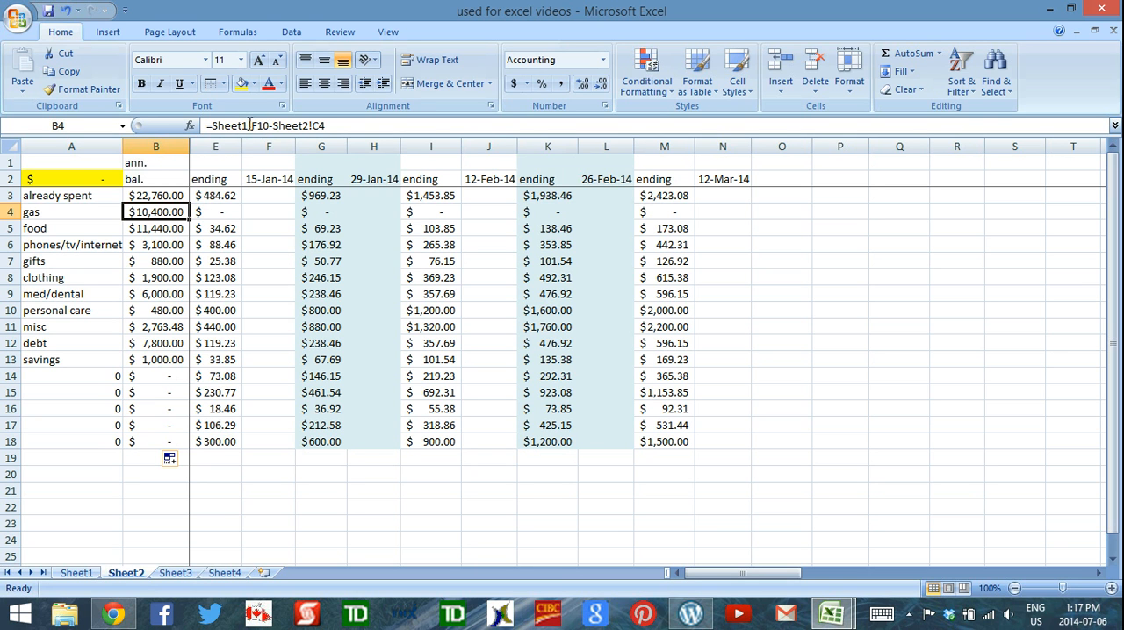
{"action": "left_click", "coordinate": [162, 245]}
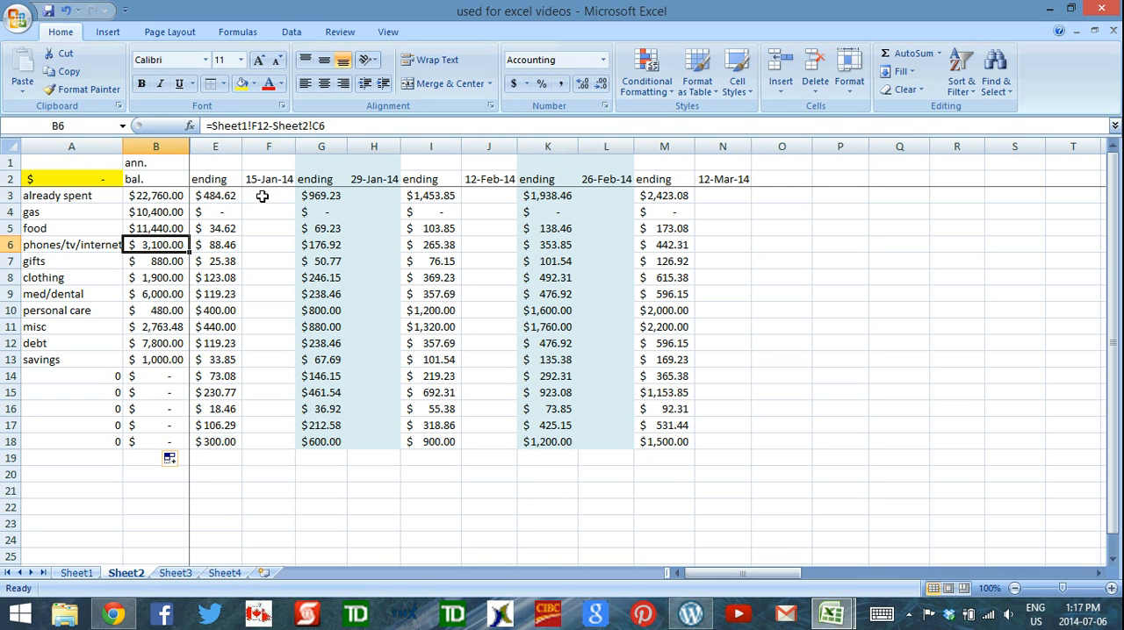
Unhide columns C and D between the annual balance and ending columns, and check the formulas in D3 and C3
{"action": "left_click_drag", "start_coordinate": [183, 145], "coordinate": [204, 141]}
{"action": "right_click", "coordinate": [211, 143]}
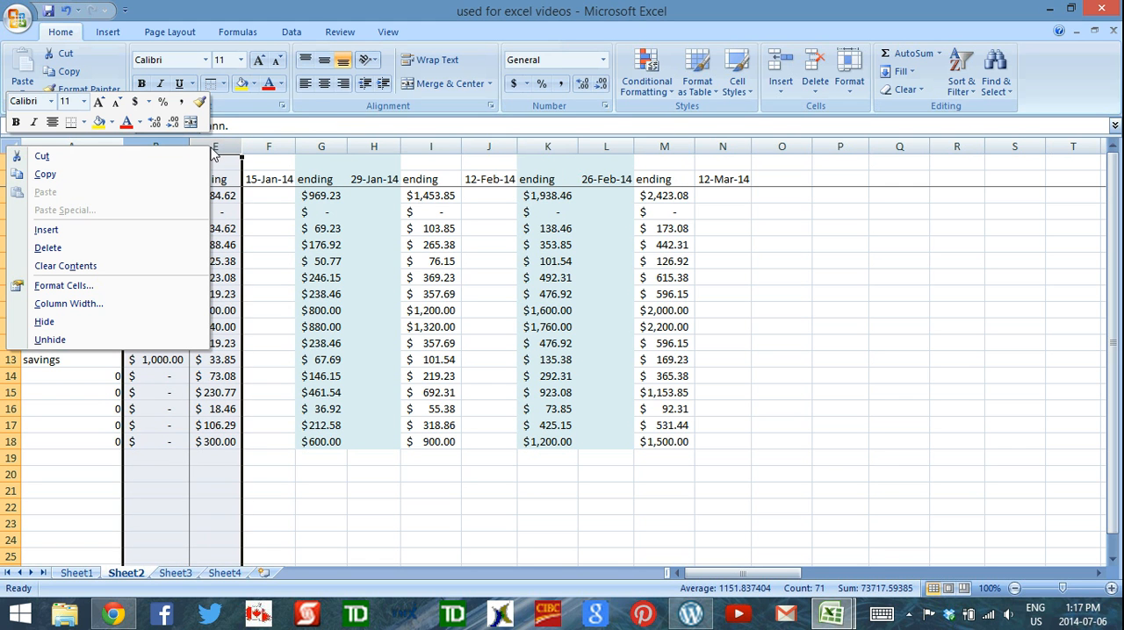
{"action": "left_click", "coordinate": [50, 340]}
{"action": "left_click", "coordinate": [230, 213]}
{"action": "left_click", "coordinate": [272, 195]}
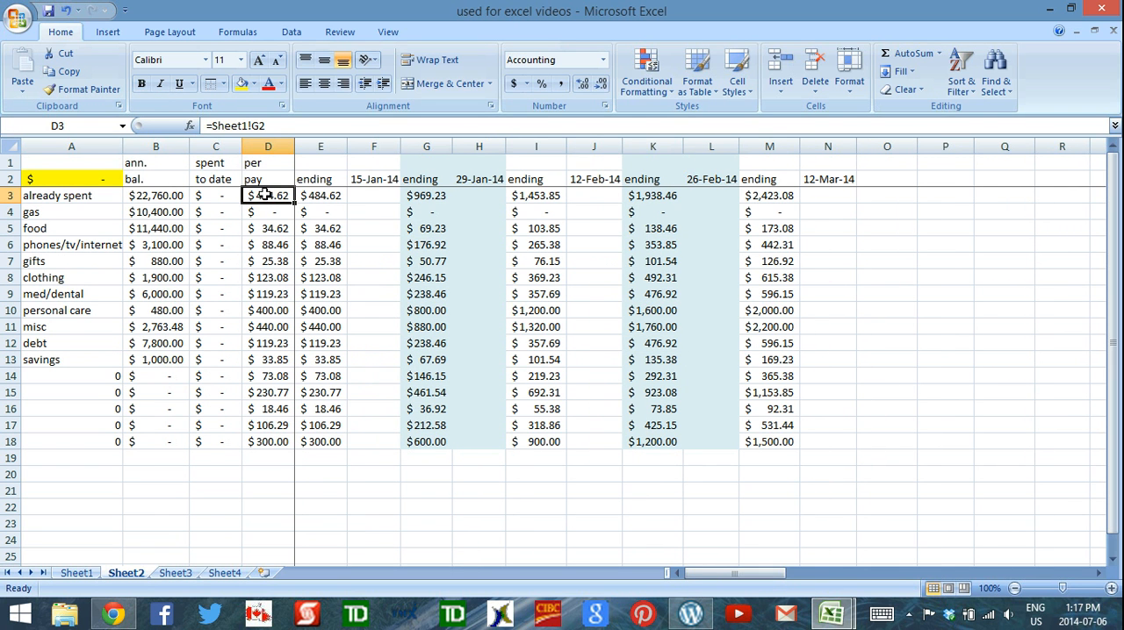
{"action": "left_click", "coordinate": [220, 195]}
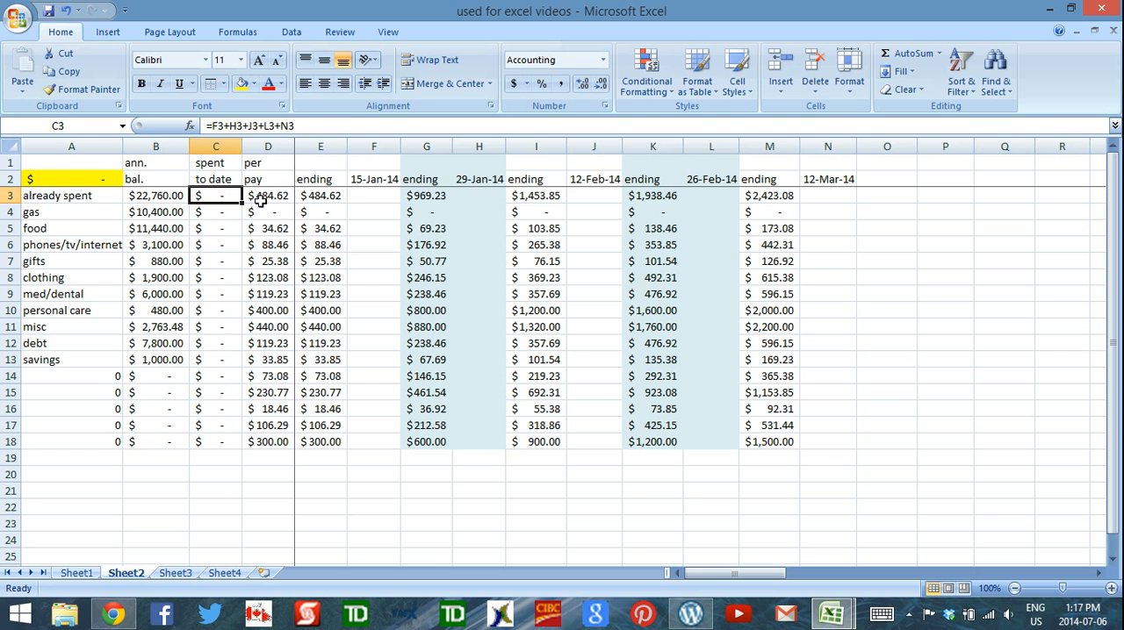
Change the per-pay formula in D3 to =Sheet1!G9
{"action": "left_click", "coordinate": [261, 200]}
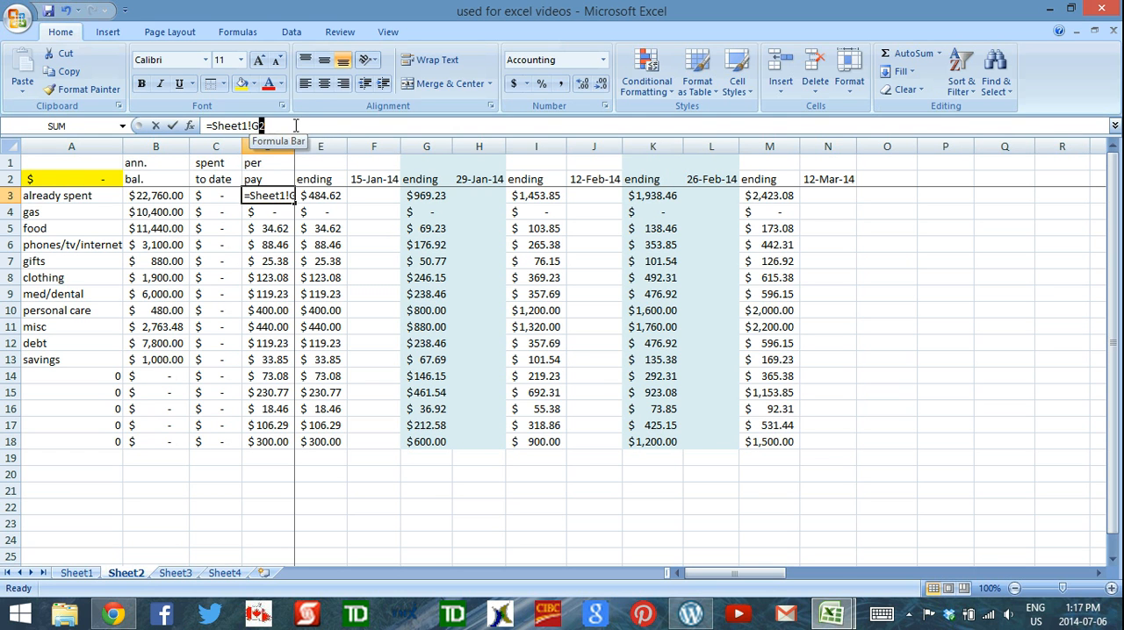
{"action": "left_click", "coordinate": [259, 126]}
{"action": "key", "text": "Delete"}
{"action": "type", "text": "9"}
{"action": "key", "text": "Return"}
Fill the D3 per-pay formula down through D18 and check the resulting reference in D4
{"action": "left_click", "coordinate": [274, 195]}
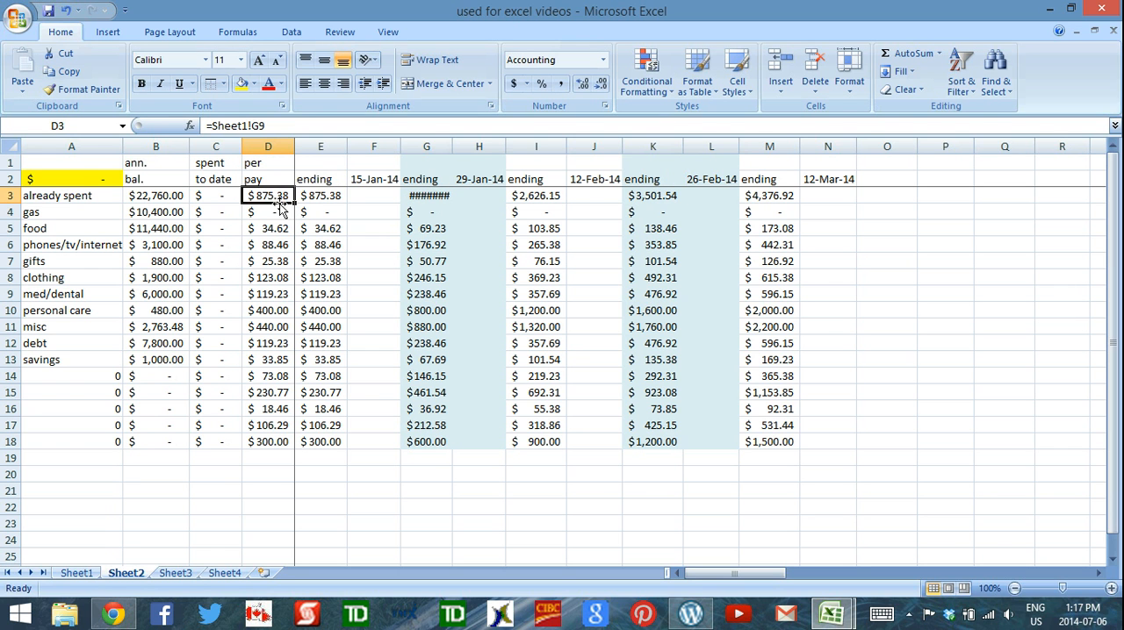
{"action": "left_click_drag", "start_coordinate": [295, 202], "coordinate": [291, 446]}
{"action": "left_click", "coordinate": [274, 213]}
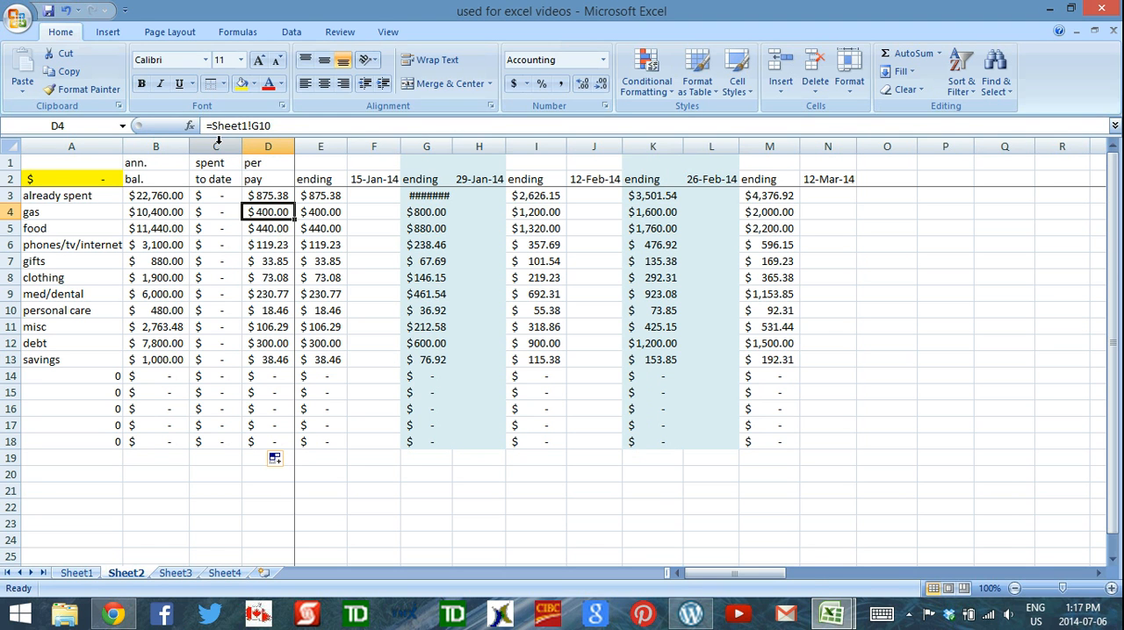
Hide the spent-to-date and per-pay columns, C and D
{"action": "left_click_drag", "start_coordinate": [219, 142], "coordinate": [244, 145]}
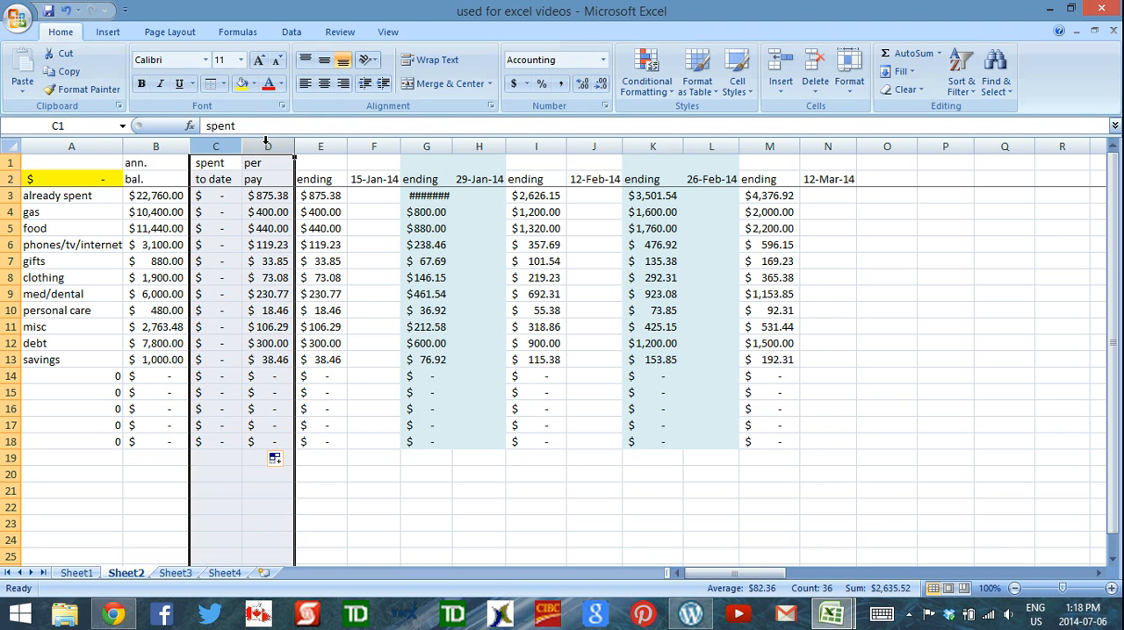
{"action": "right_click", "coordinate": [270, 147]}
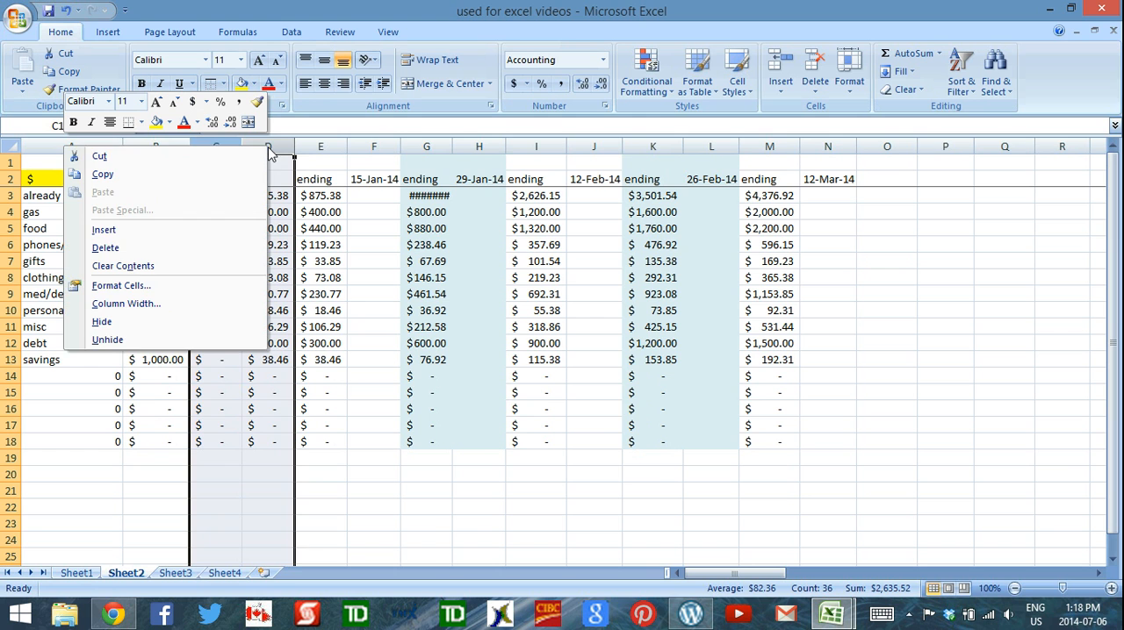
{"action": "left_click", "coordinate": [102, 321]}
{"action": "left_click", "coordinate": [264, 195]}
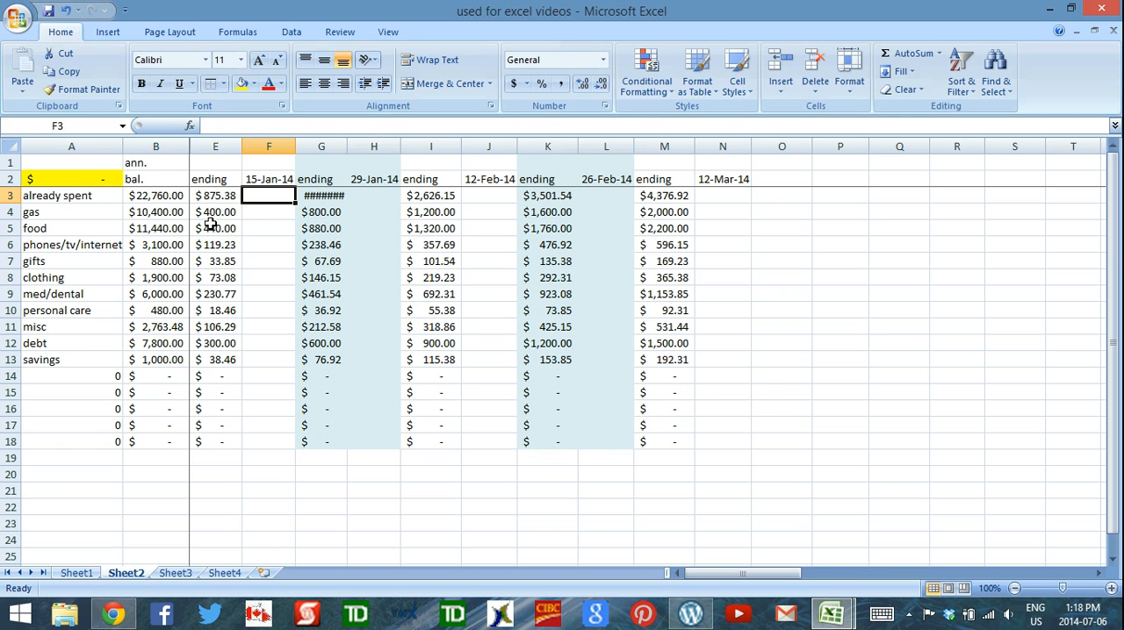
Enter 875.38 as the 15-Jan-14 amount for the already spent row in F3
{"action": "left_click", "coordinate": [102, 163]}
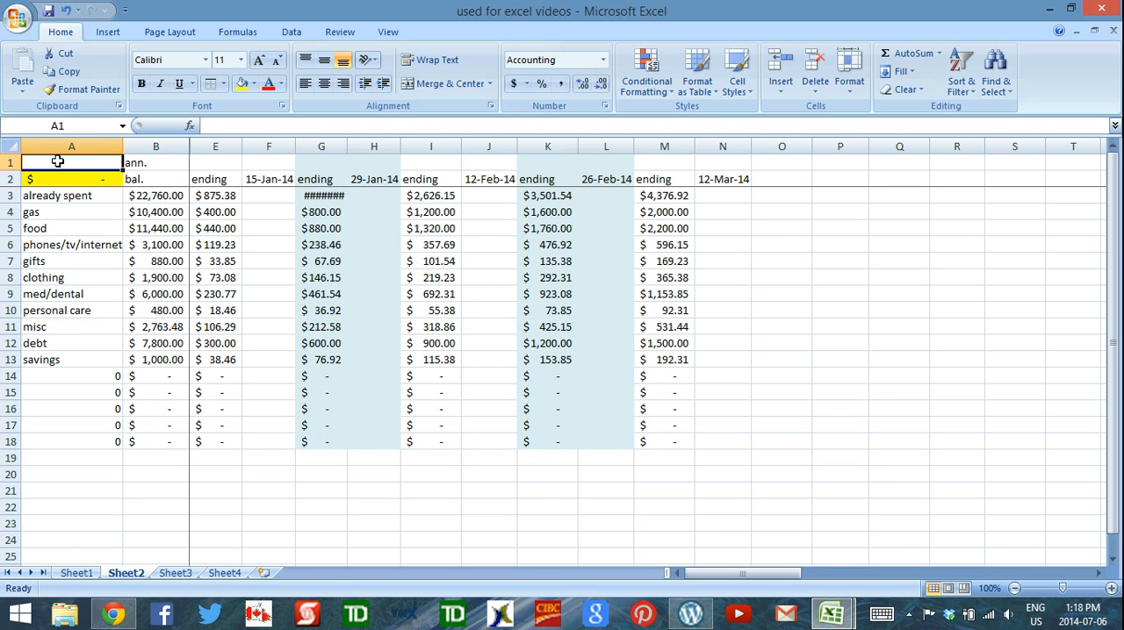
{"action": "left_click", "coordinate": [271, 198]}
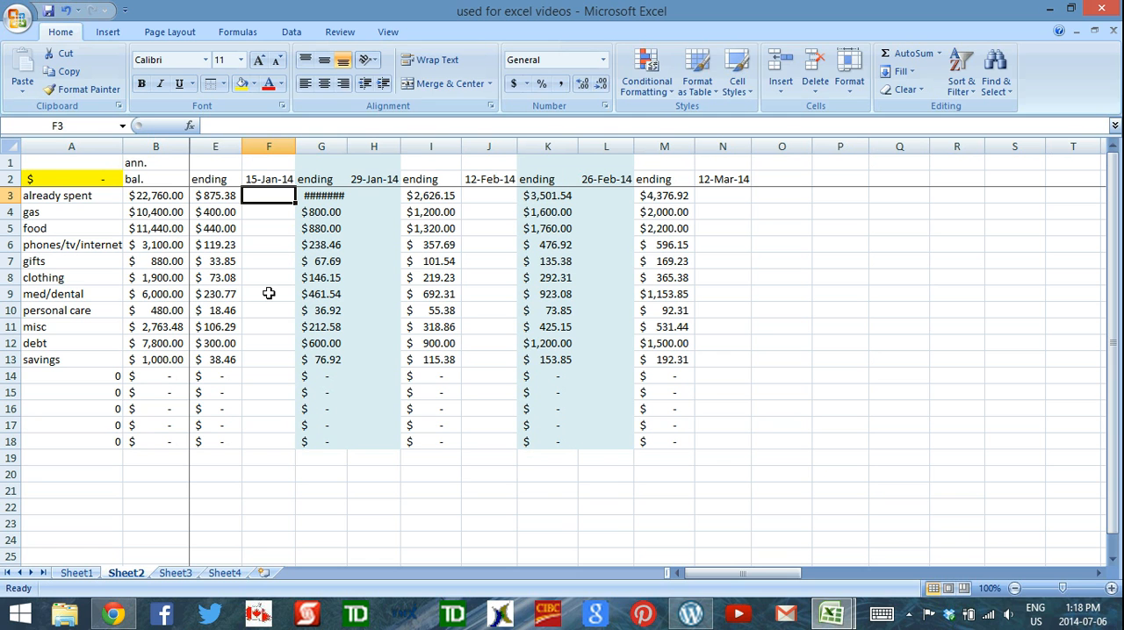
{"action": "type", "text": "875."}
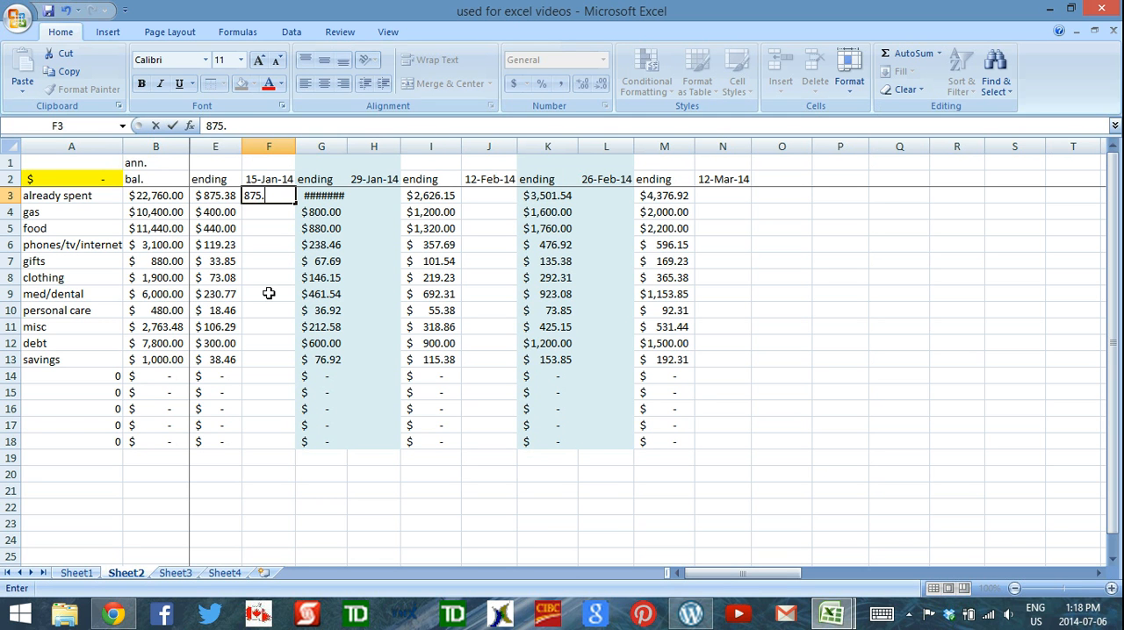
{"action": "type", "text": "38"}
{"action": "key", "text": "Return"}
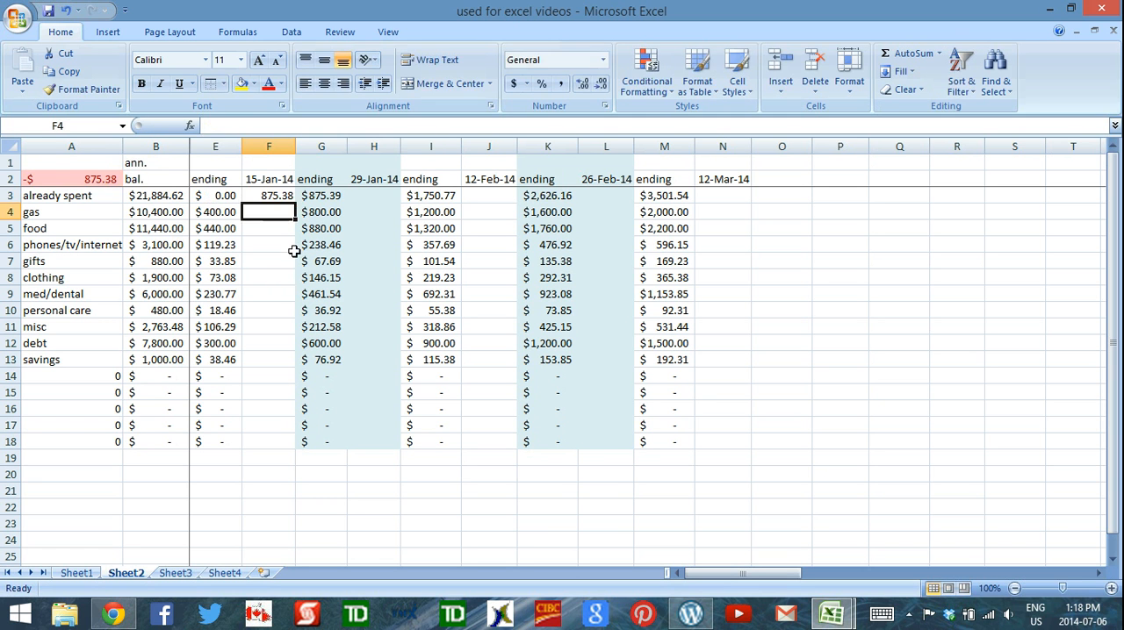
Examine the already spent row's 15-Jan-14 entry, its next ending-balance formula in G3, and the empty entry cells for 29-Jan-14 and other categories
{"action": "left_click", "coordinate": [276, 196]}
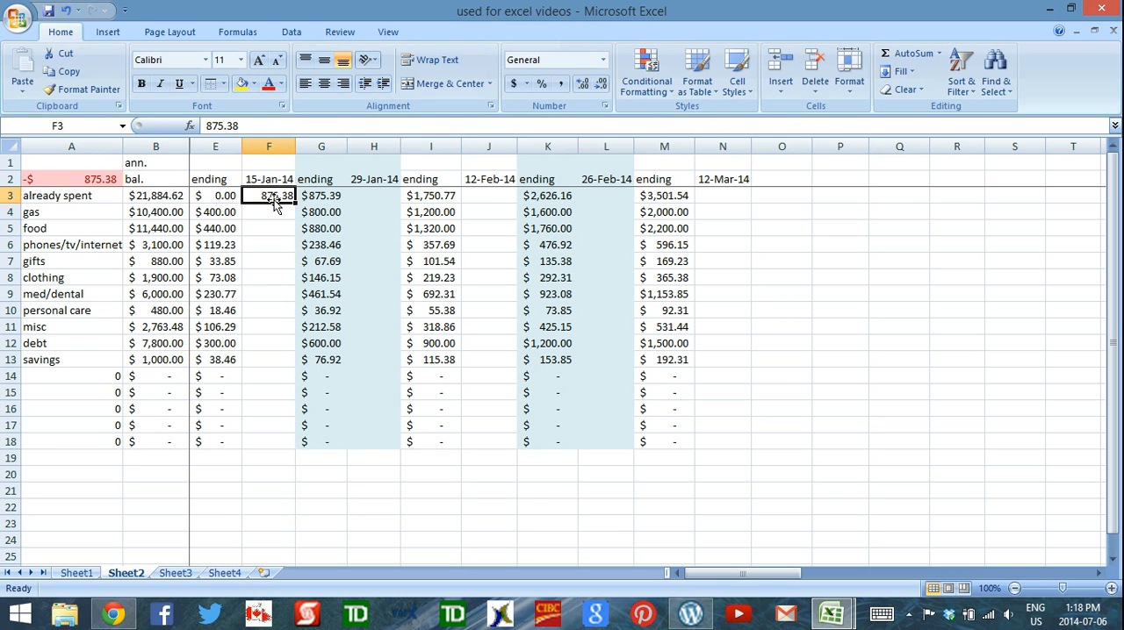
{"action": "left_click", "coordinate": [273, 214]}
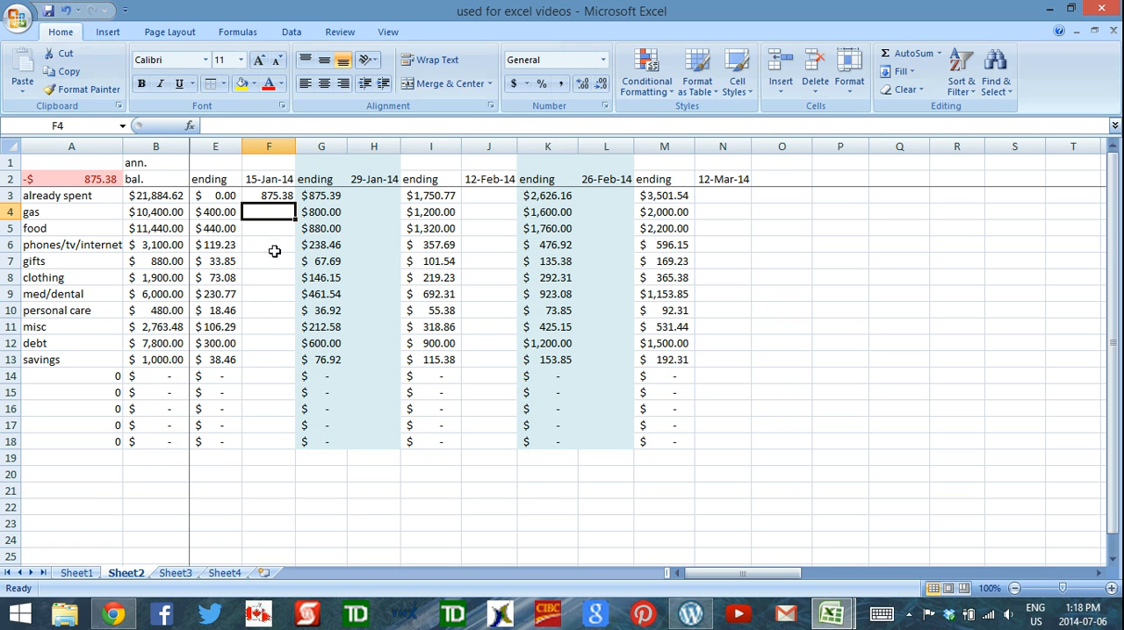
{"action": "left_click", "coordinate": [330, 195]}
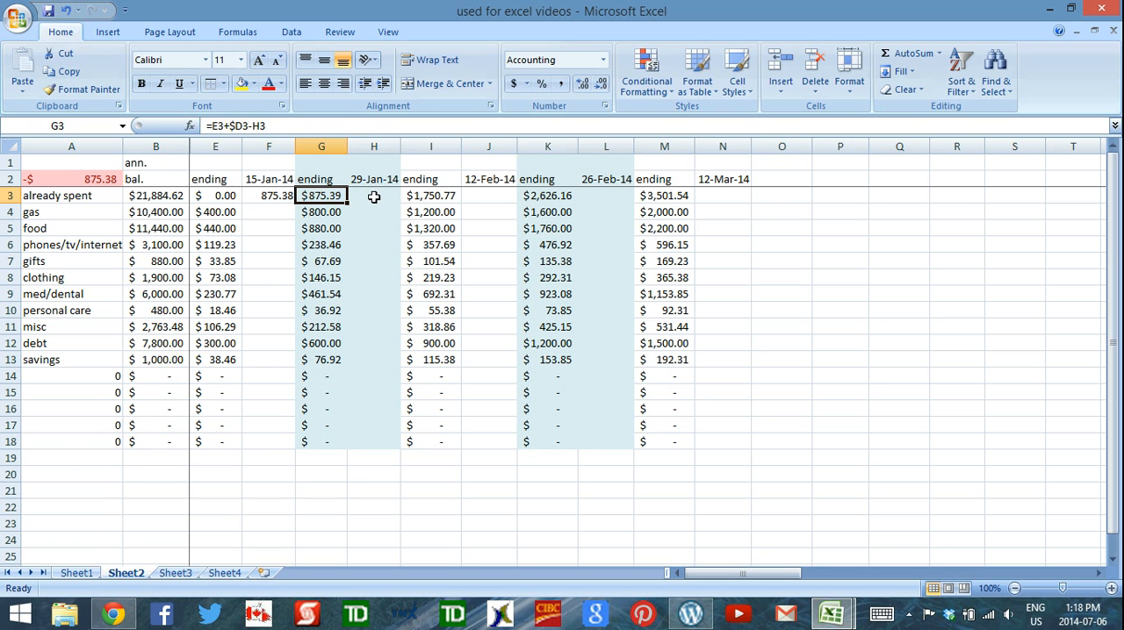
{"action": "left_click", "coordinate": [375, 197]}
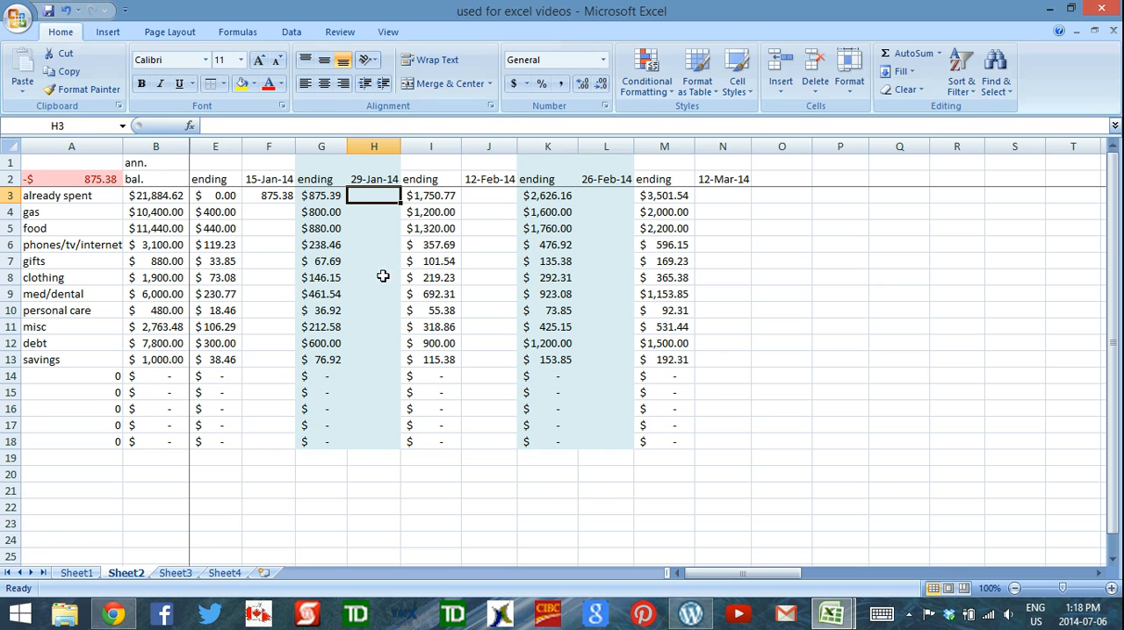
{"action": "left_click", "coordinate": [275, 195]}
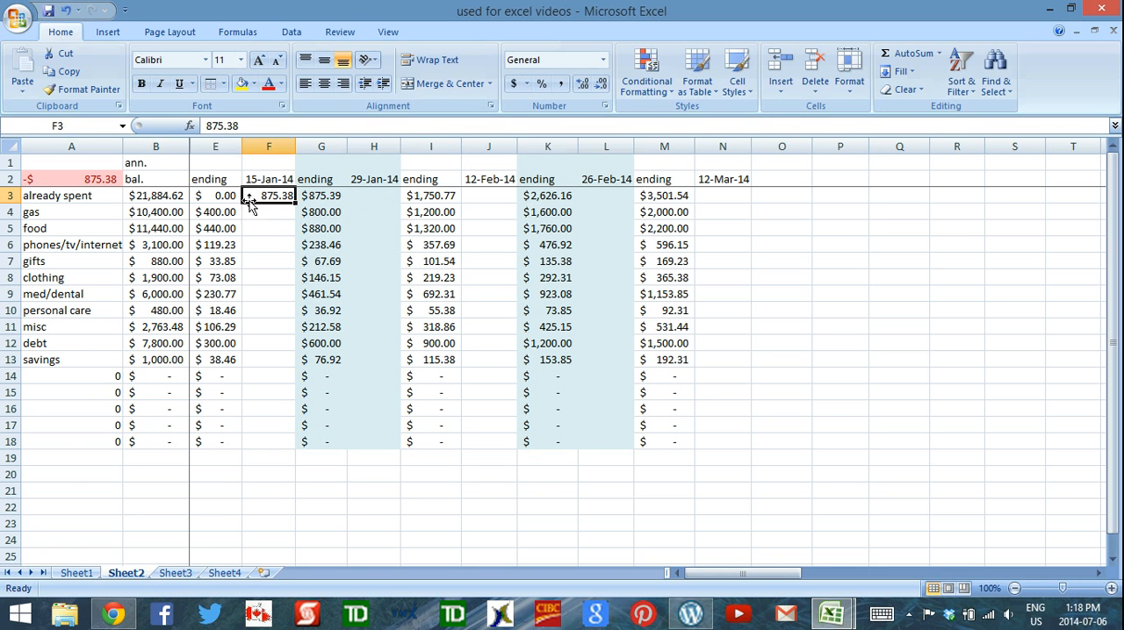
{"action": "left_click", "coordinate": [272, 244]}
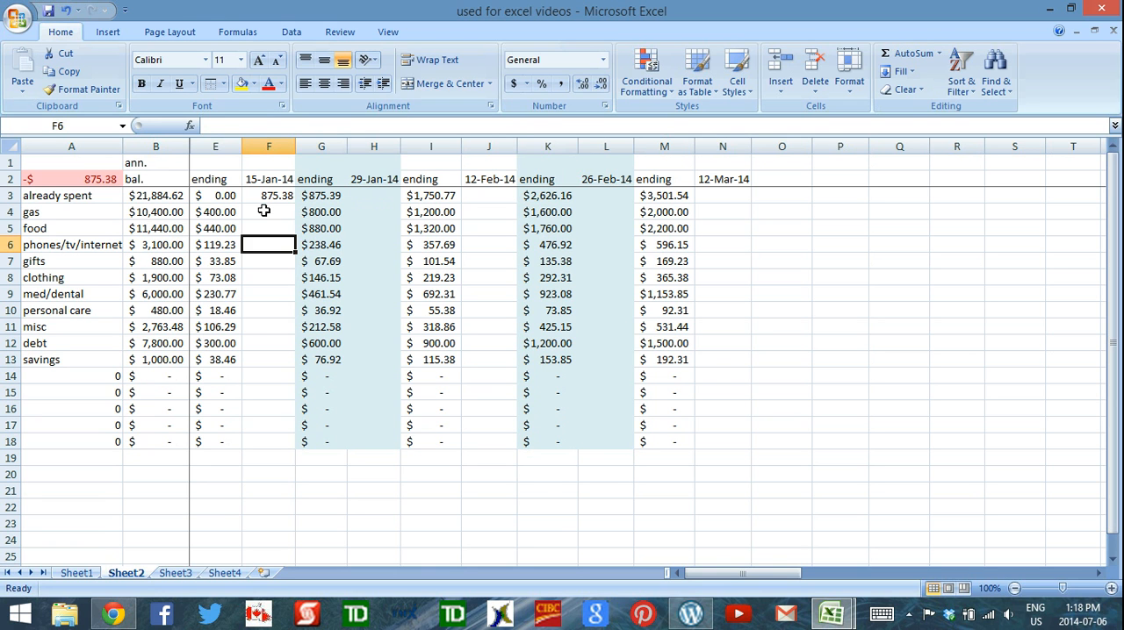
{"action": "left_click", "coordinate": [264, 210]}
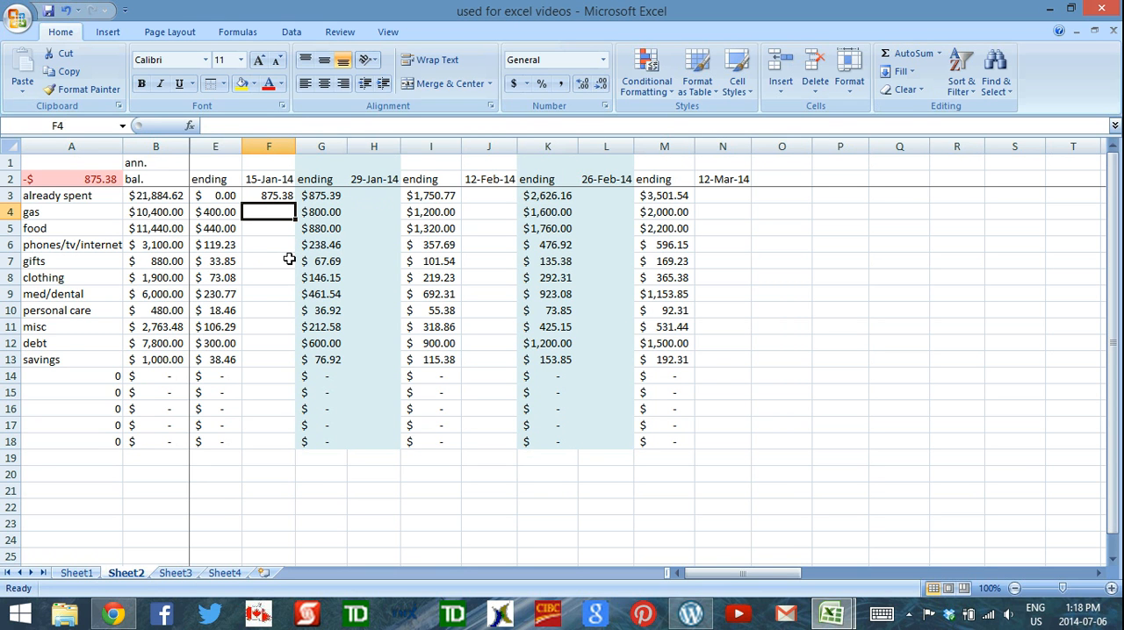